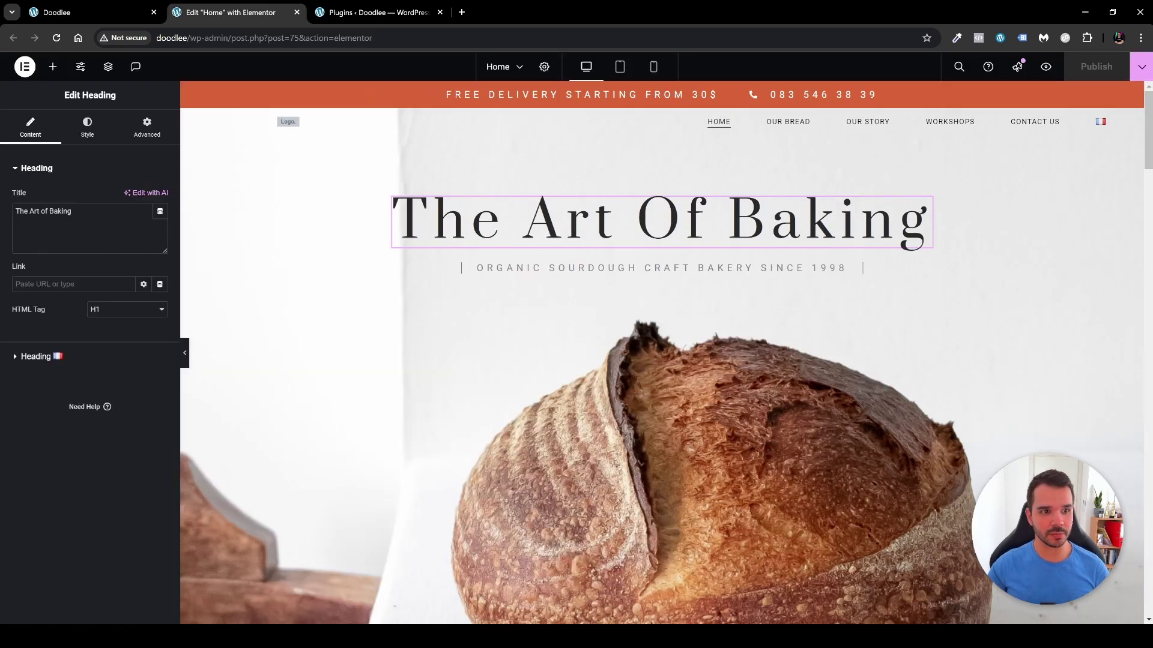
View The Art Of Baking heading's French title (fr_FR), then return to the WordPress dashboard.
left_click(63, 359)
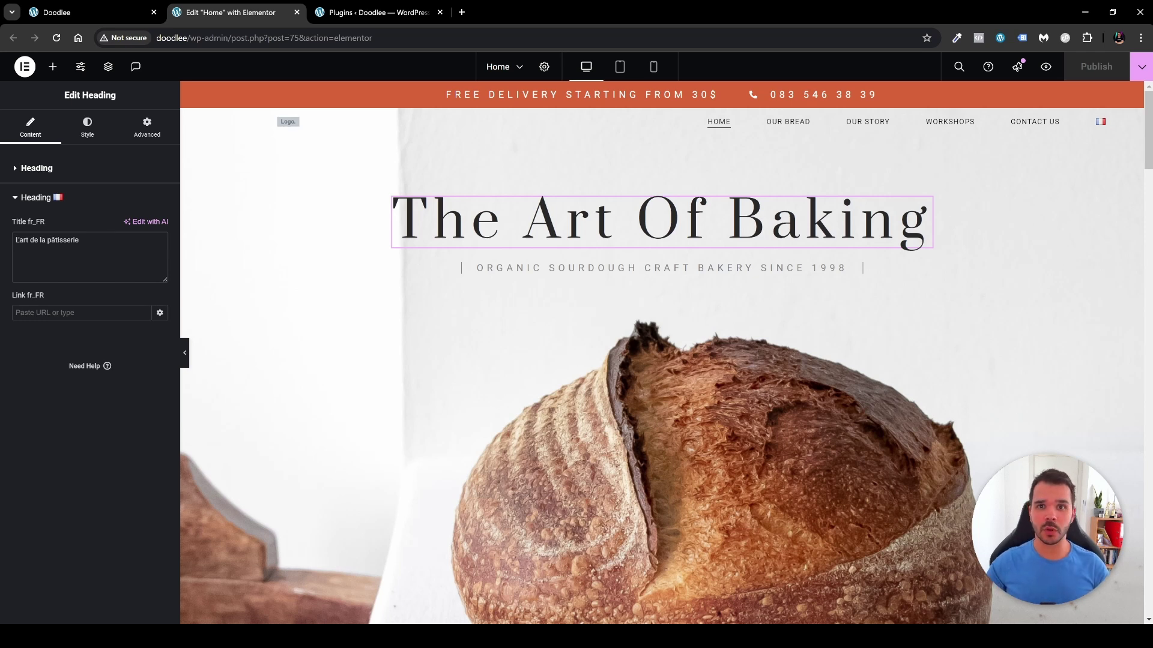
key("ctrl+Tab")
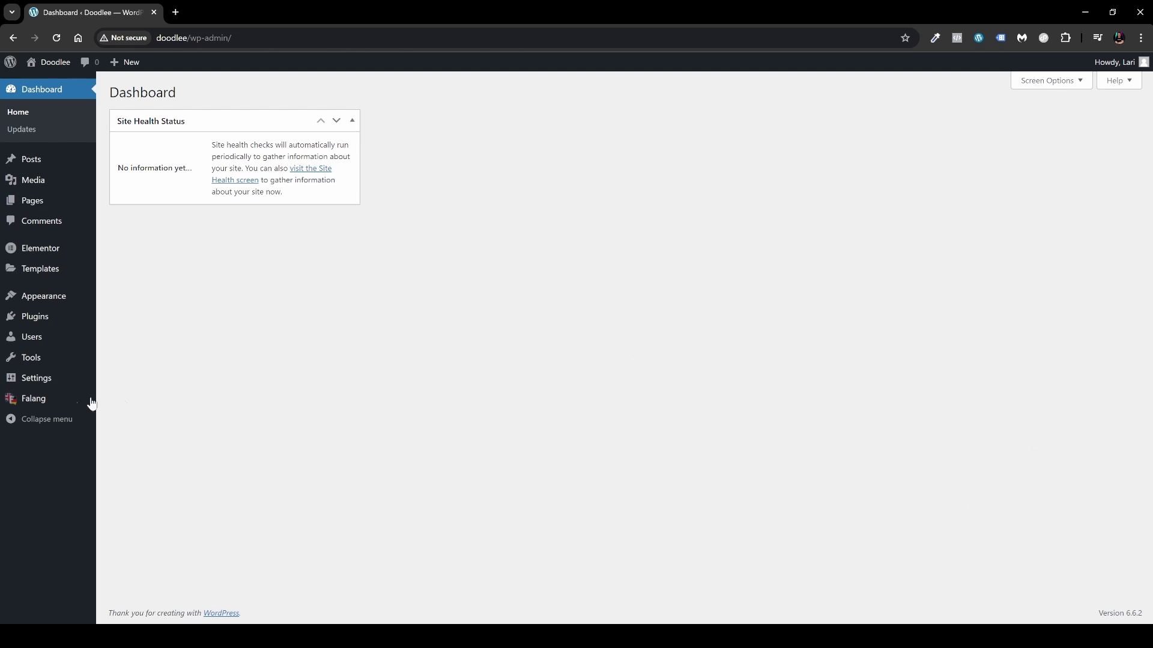
Open Falang's Languages list, showing only English, and start a new language.
mouse_move(38, 400)
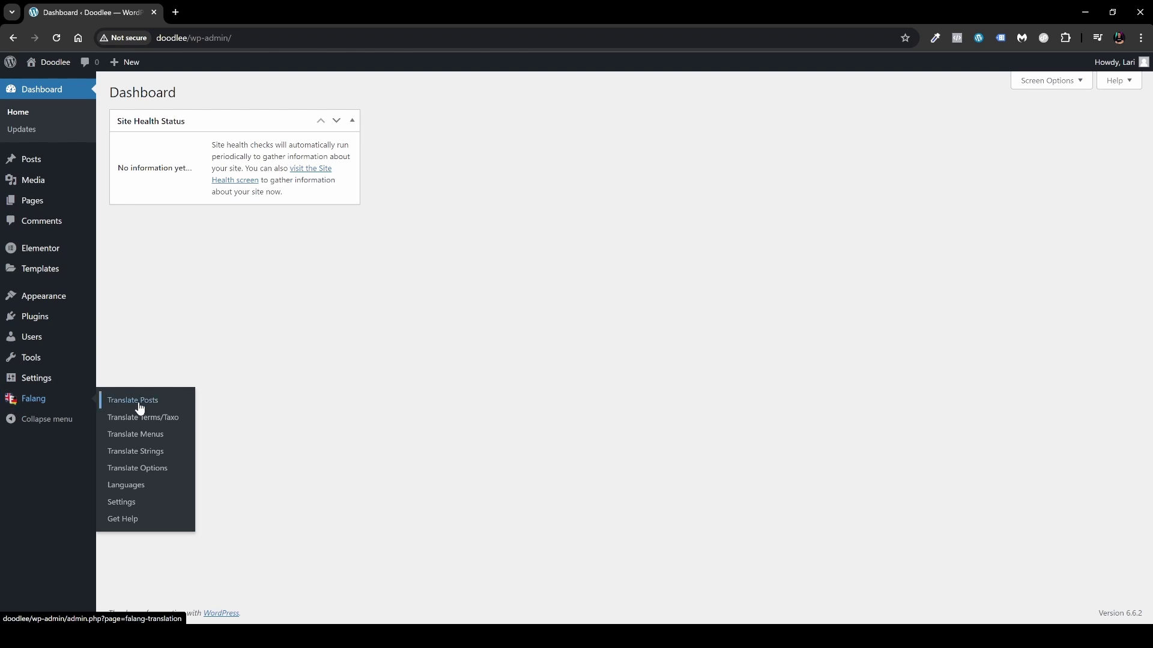
left_click(138, 485)
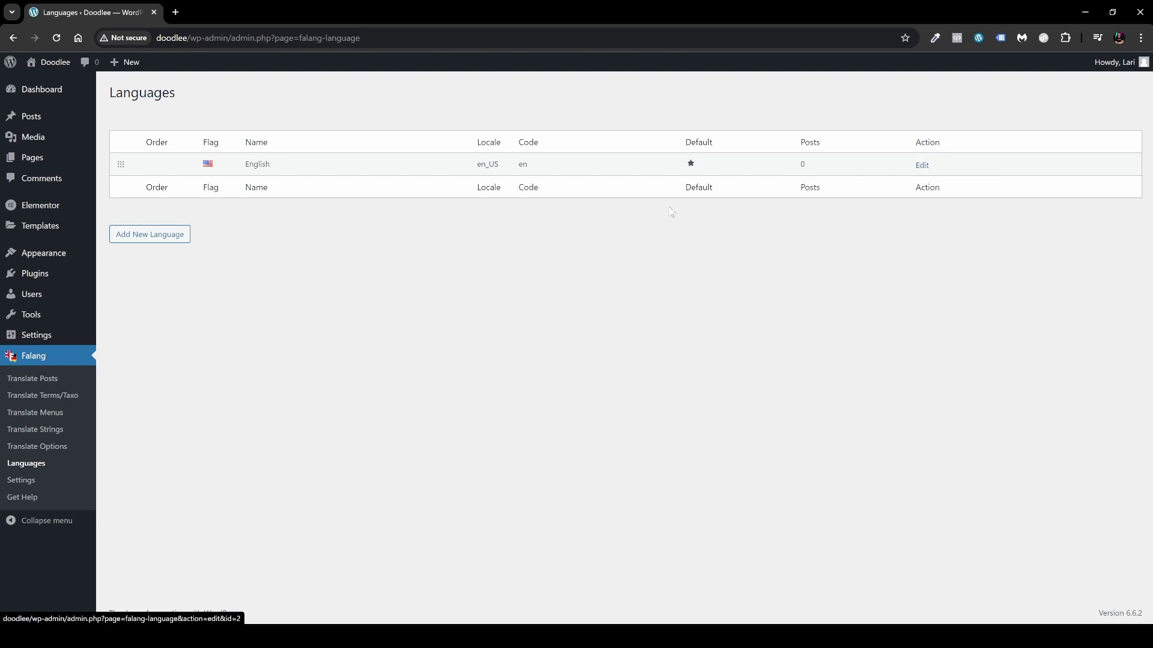
left_click(150, 235)
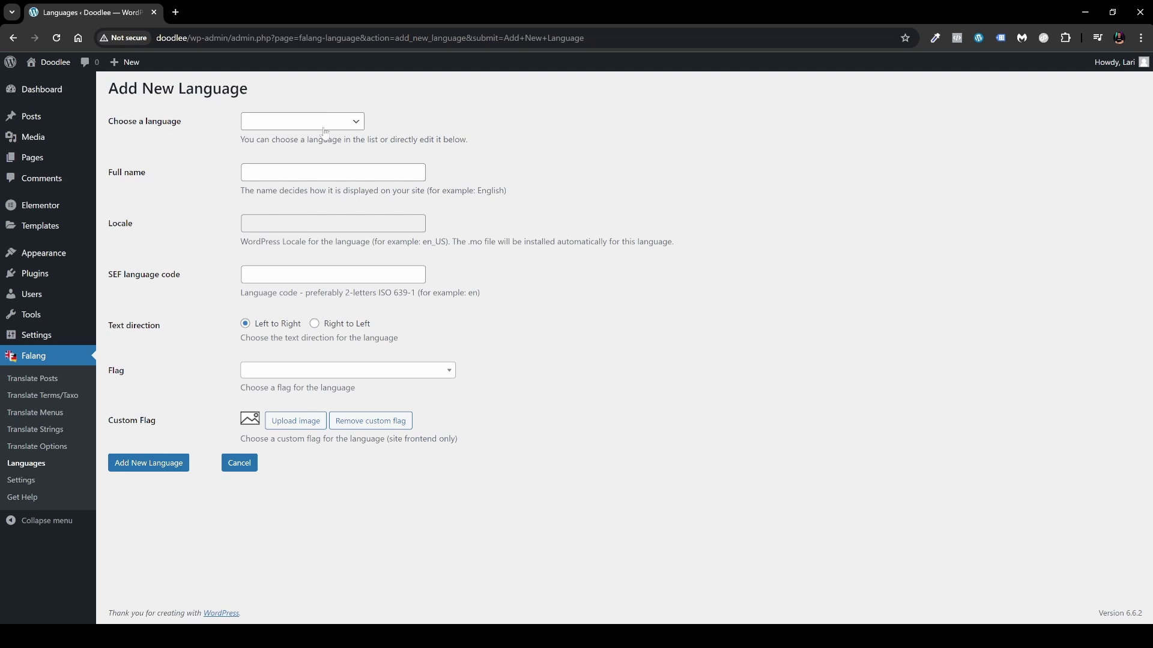
Choose Français - fr_FR as the new language.
left_click(344, 126)
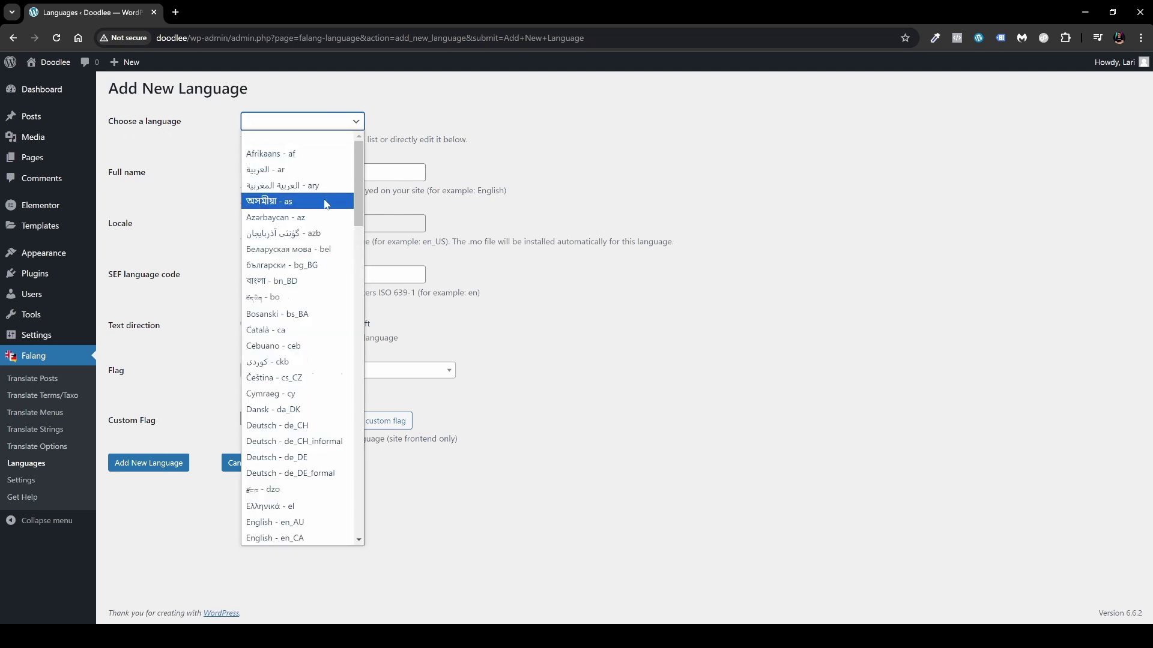
scroll(327, 206, "down", 20)
scroll(328, 206, "up", 20)
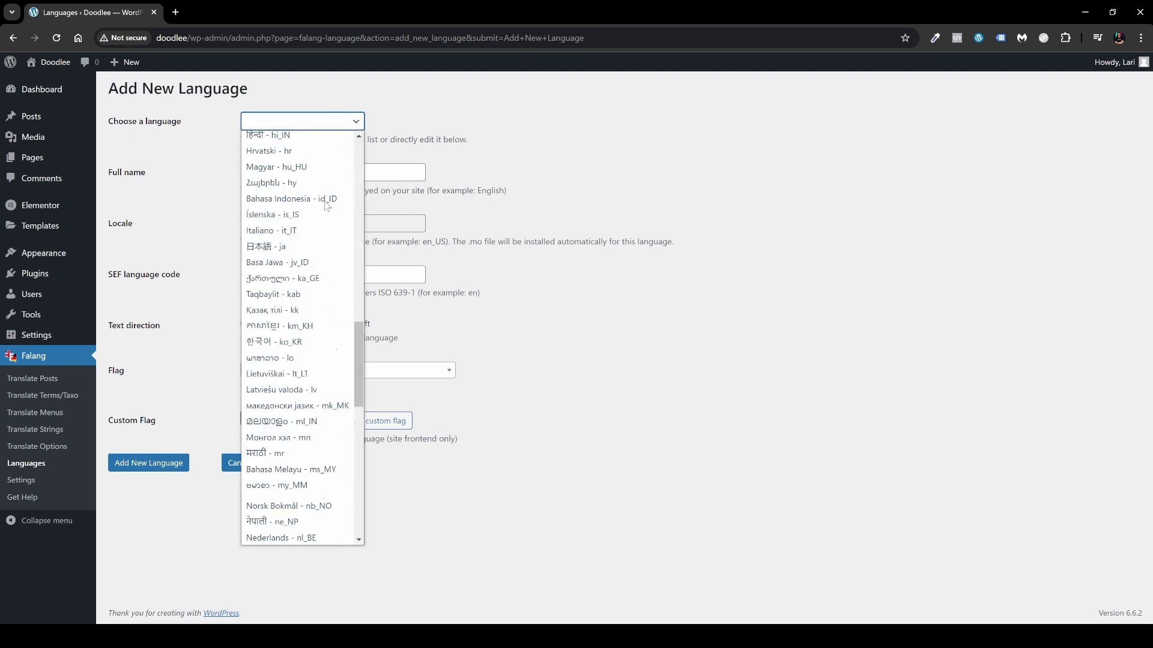
scroll(327, 206, "down", 8)
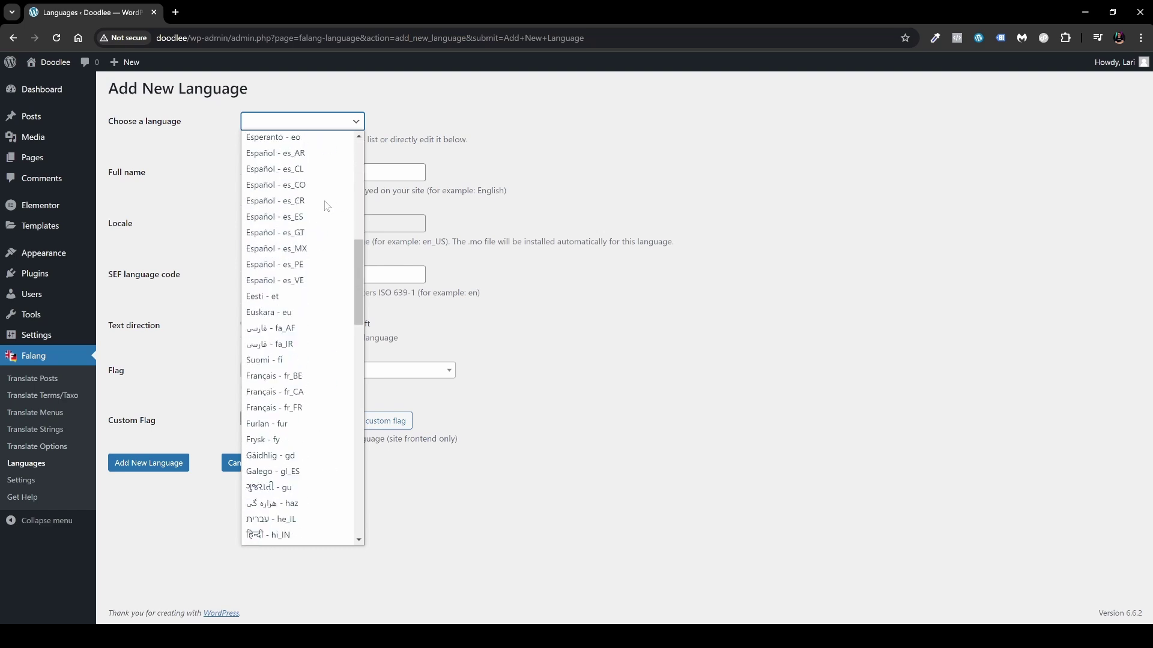
left_click(294, 414)
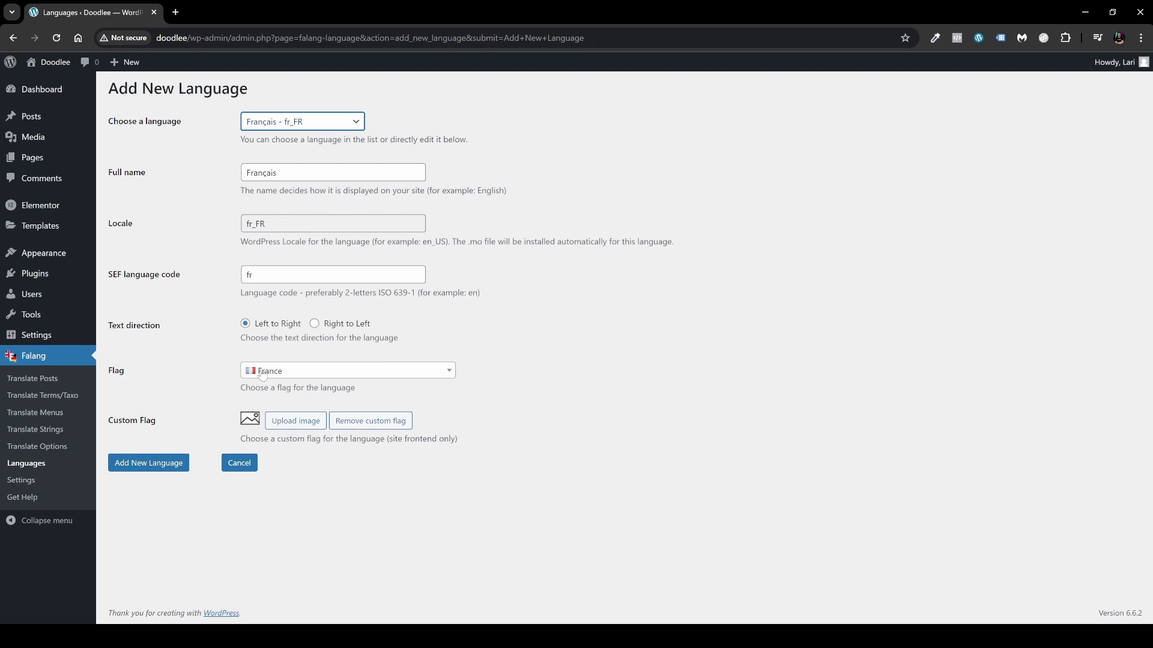
Set the language's flag to France, correcting an accidental Denmark choice.
left_click(316, 379)
scroll(332, 454, "down", 8)
scroll(333, 454, "up", 6)
scroll(334, 454, "up", 7)
scroll(334, 455, "down", 6)
scroll(335, 460, "up", 6)
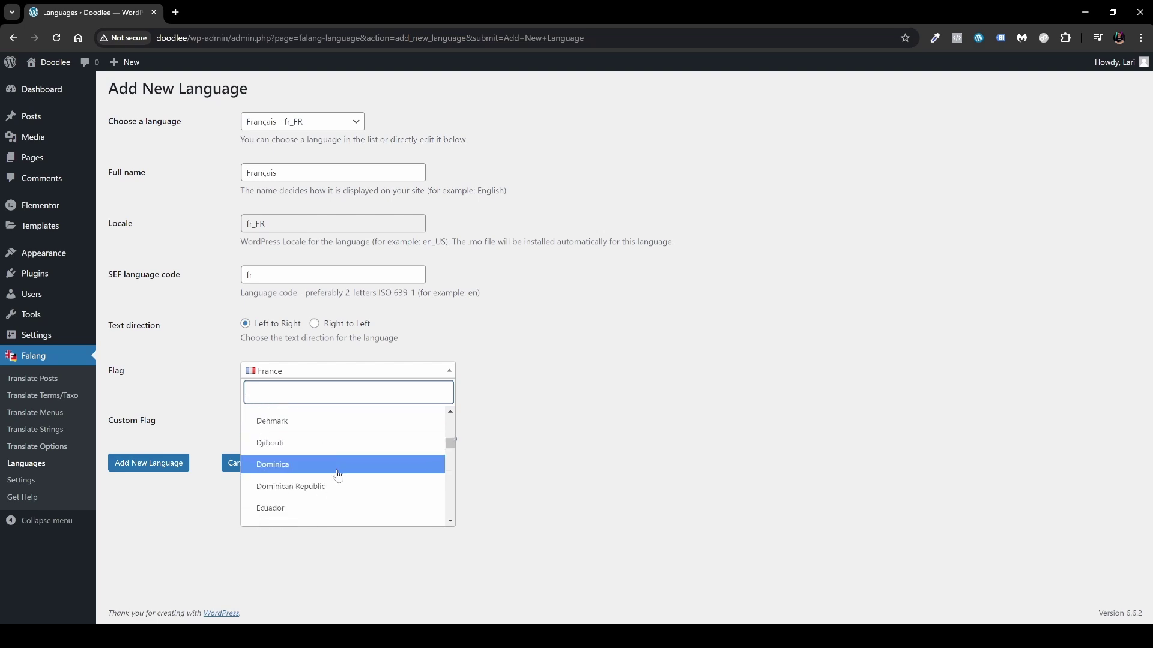
left_click(314, 422)
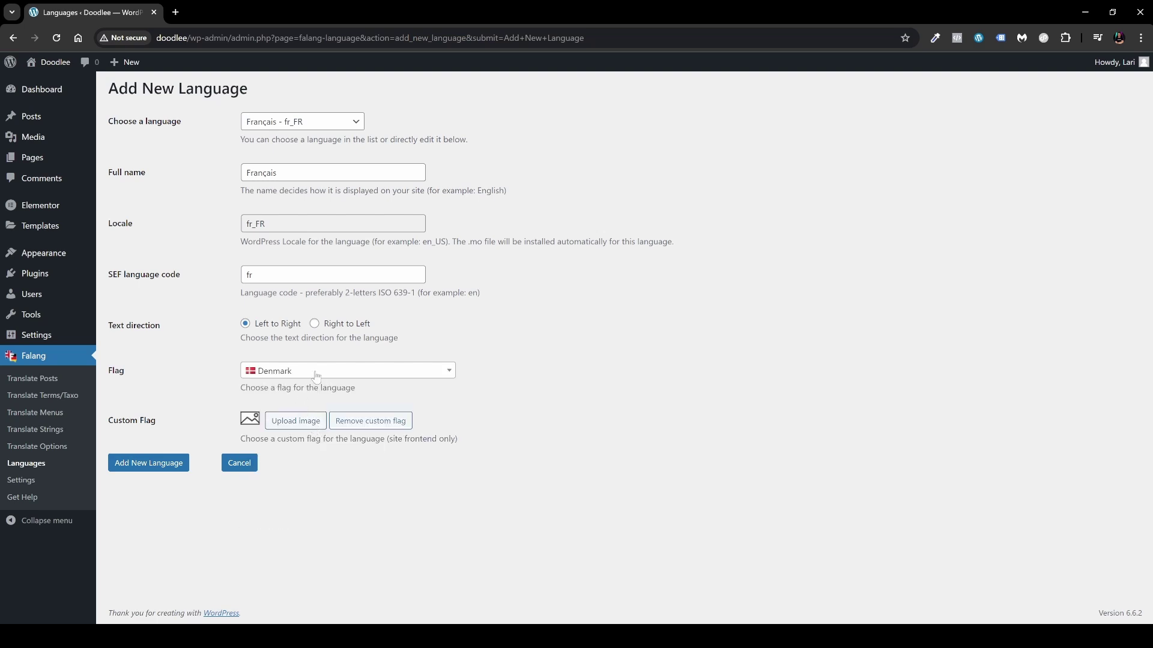
left_click(355, 377)
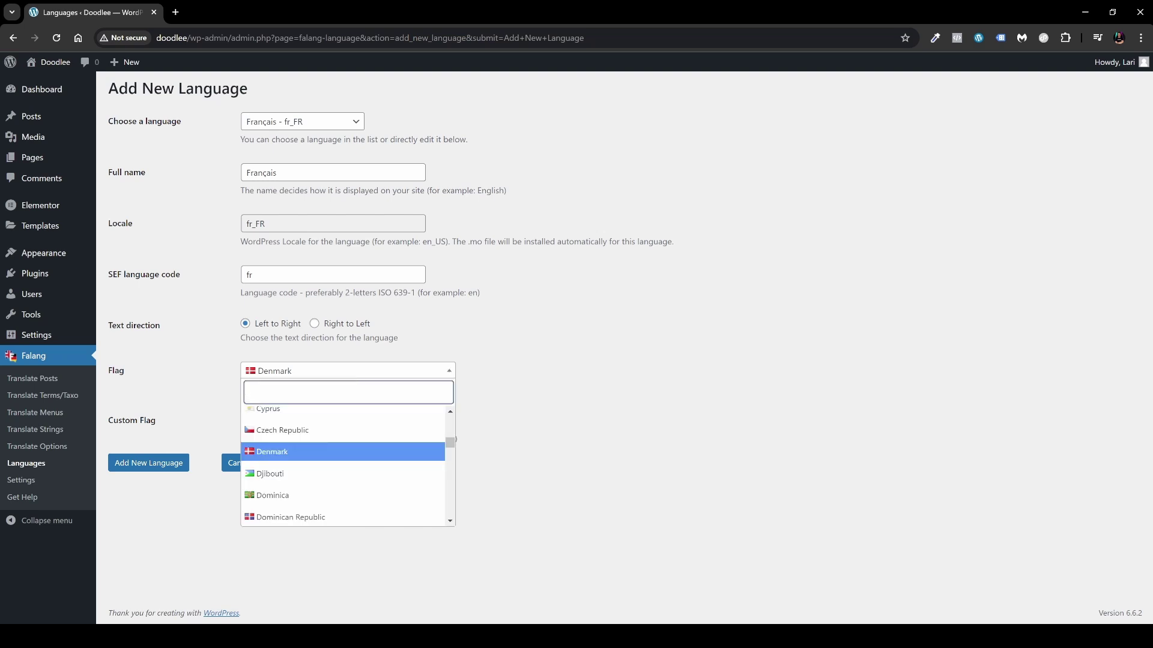
scroll(333, 453, "down", 5)
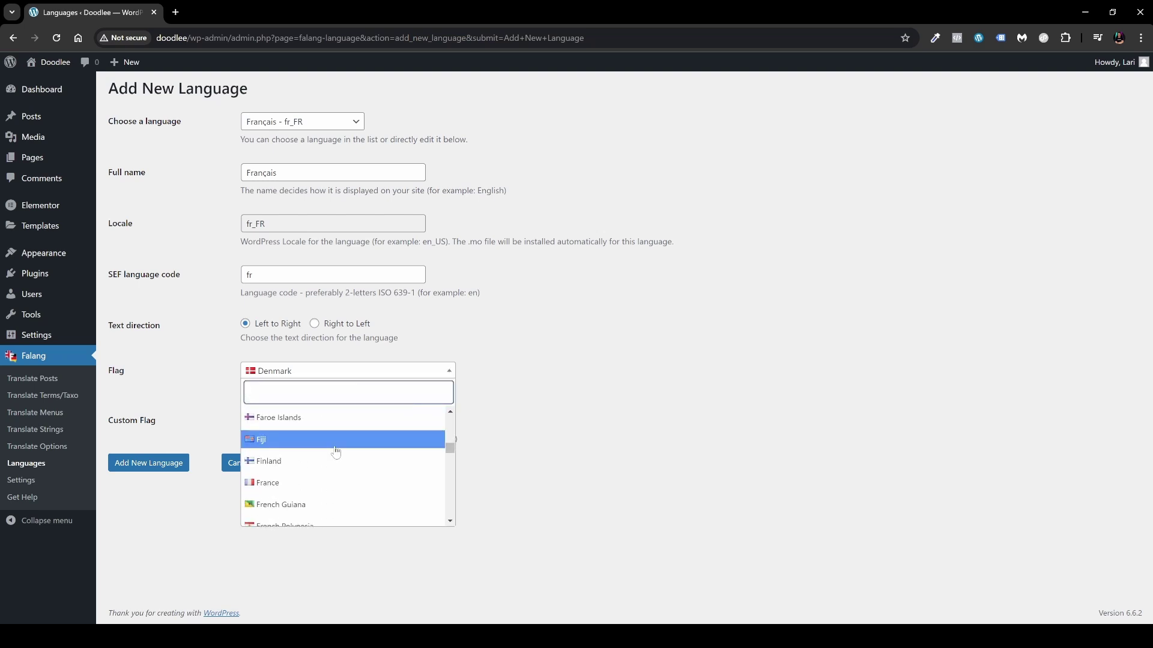
left_click(282, 485)
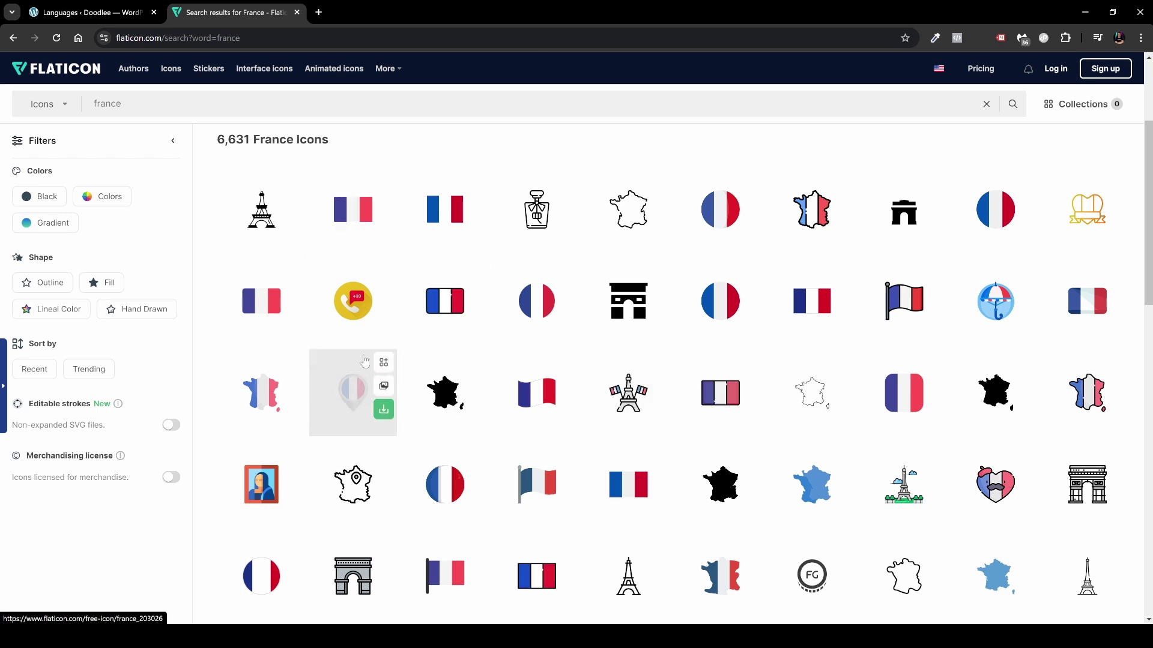
Inspect the rounded France flag icon's 512px PNG sizes on Flaticon, then close the site.
left_click(254, 306)
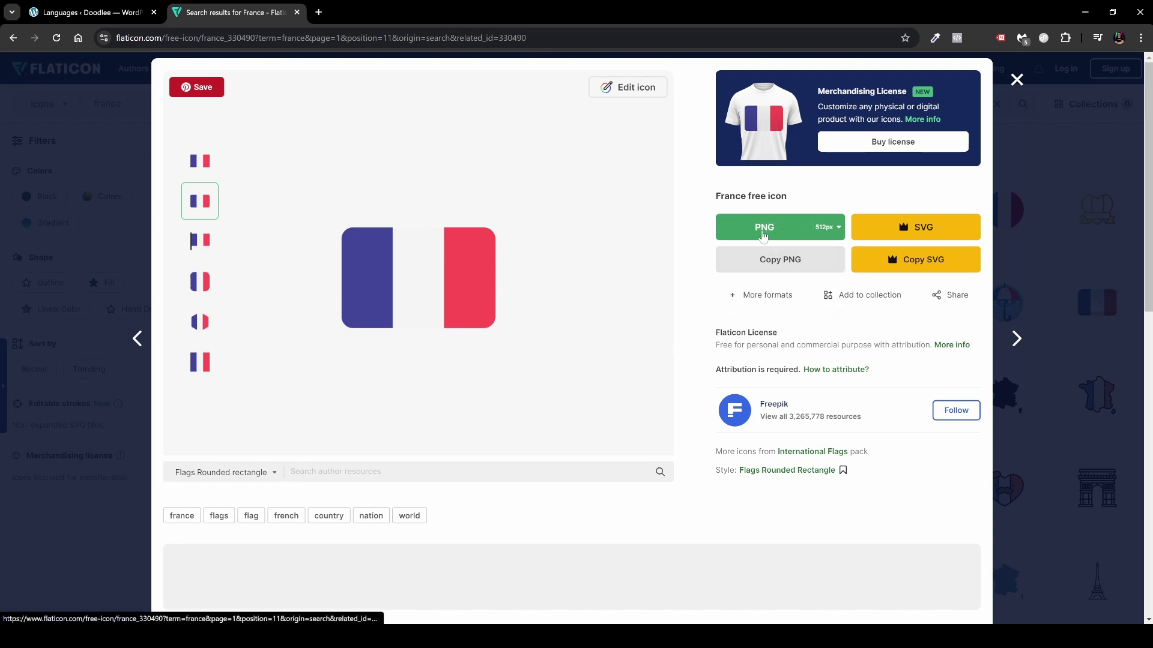
left_click(834, 232)
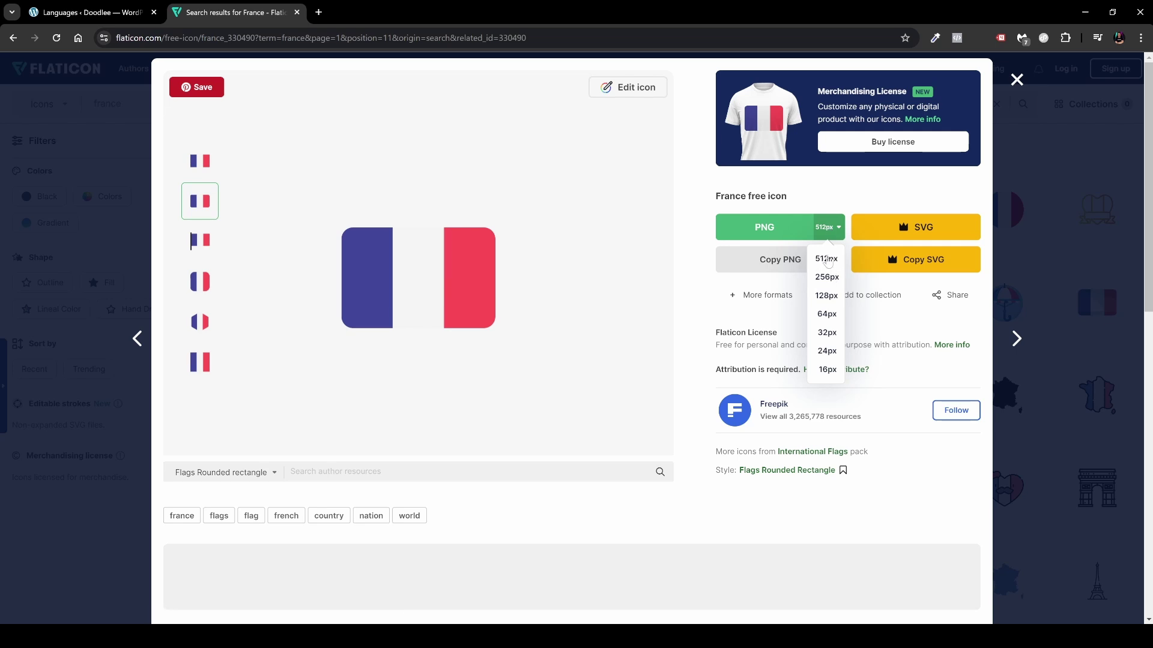
left_click(702, 251)
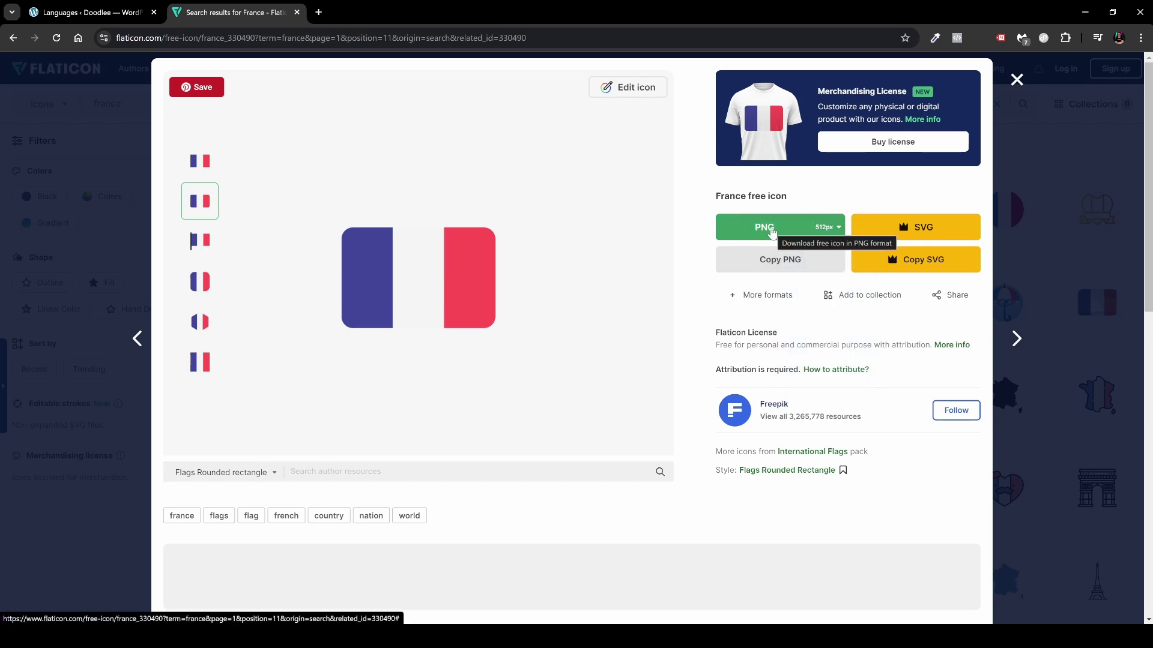
key("ctrl+w")
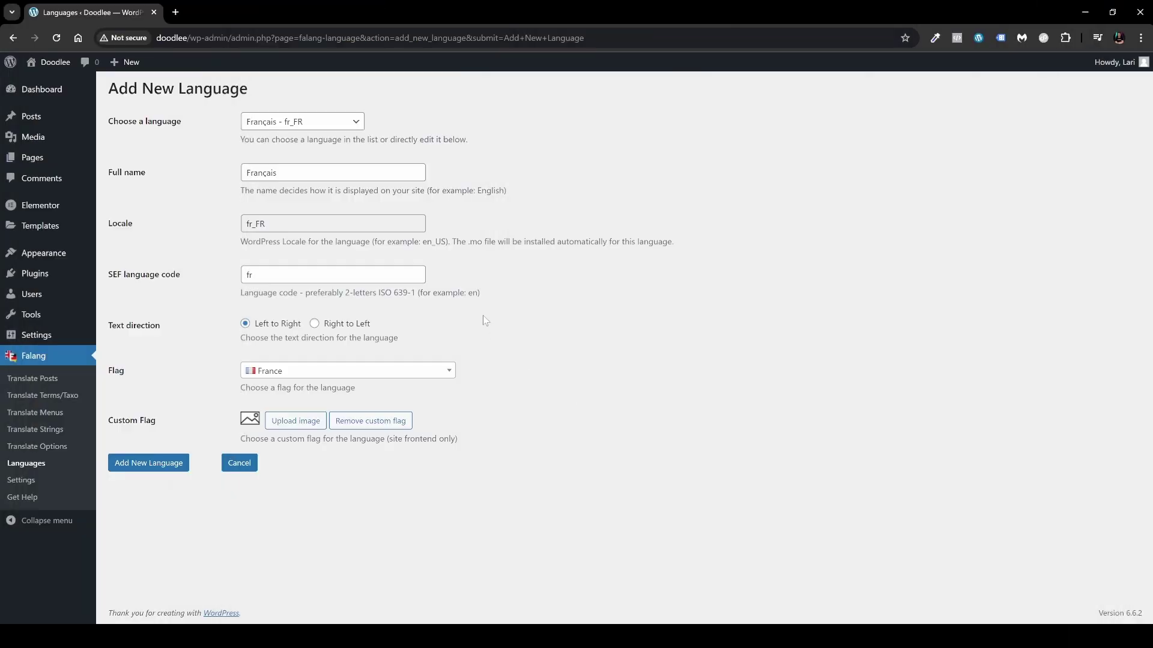
Save Français (fr_FR, code fr) as the second site language.
left_click(157, 468)
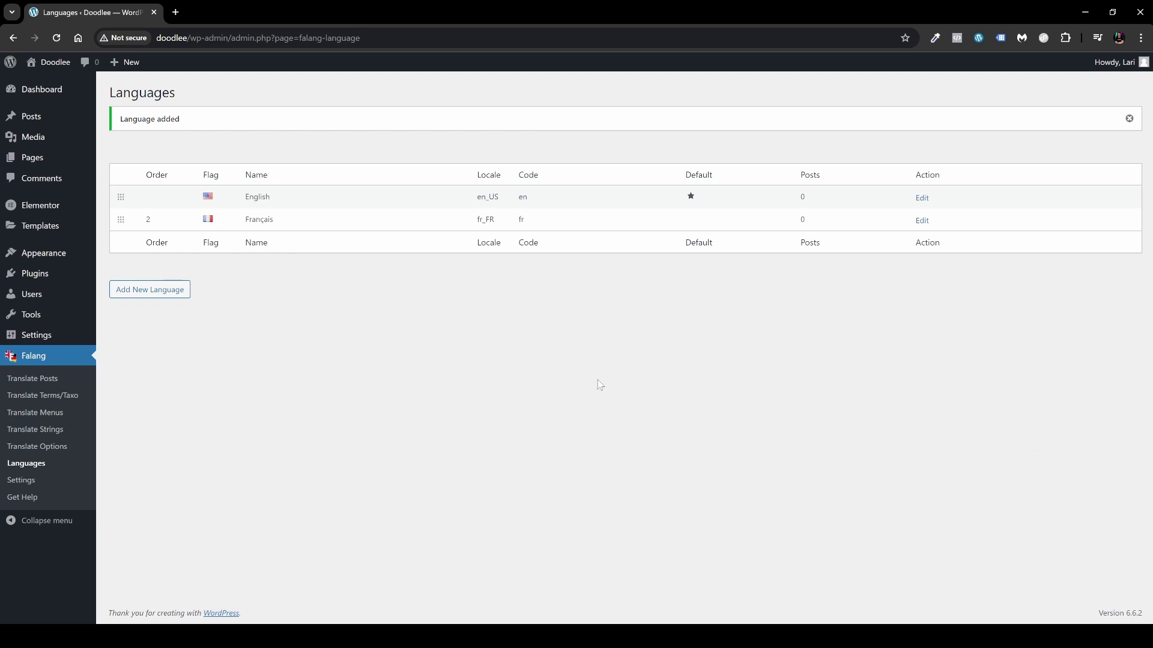
Enable Language switcher in Menus Screen Options and add the Languages item to Primary Menu.
mouse_move(66, 255)
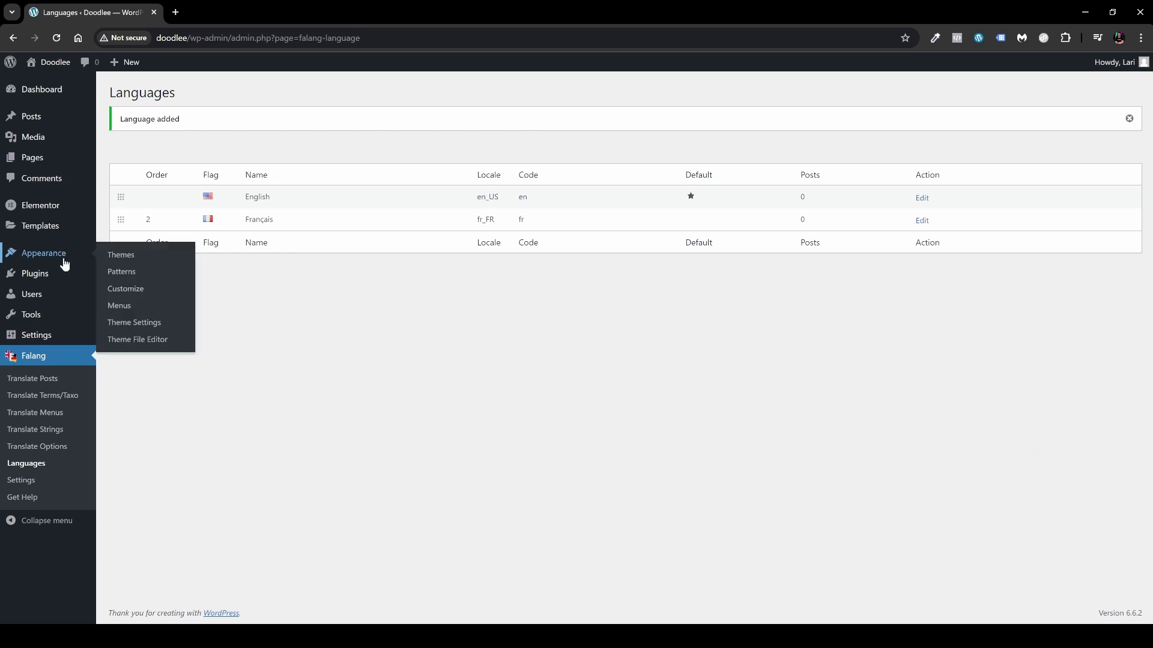
left_click(116, 304)
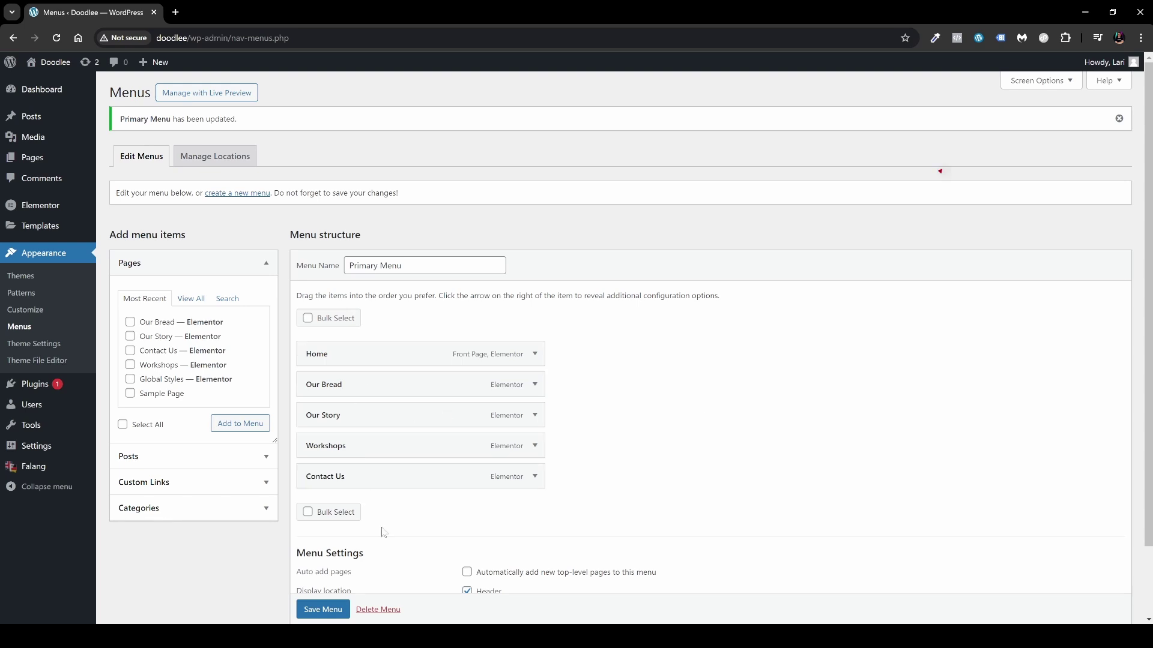
left_click(1044, 80)
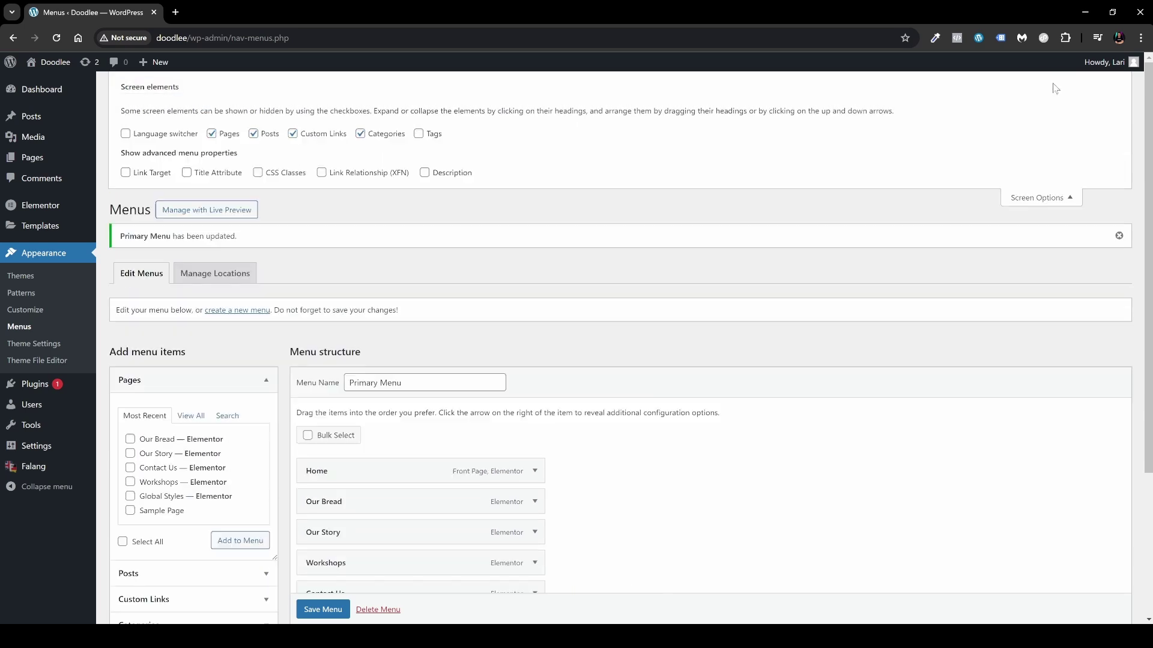
left_click(125, 134)
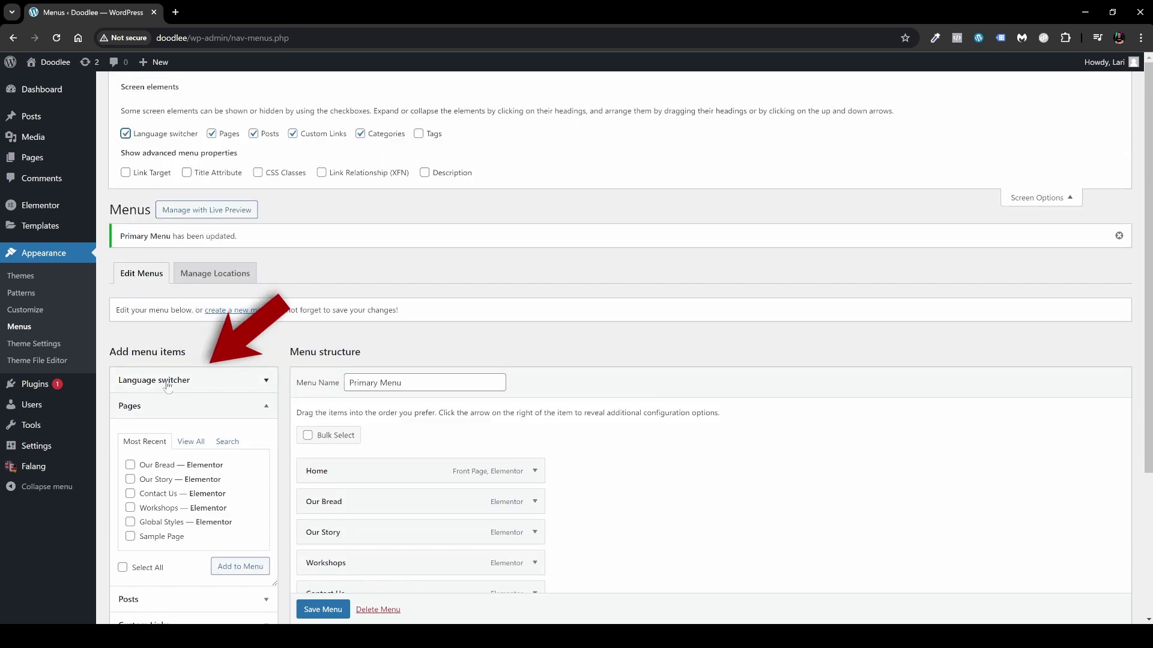
left_click(1042, 198)
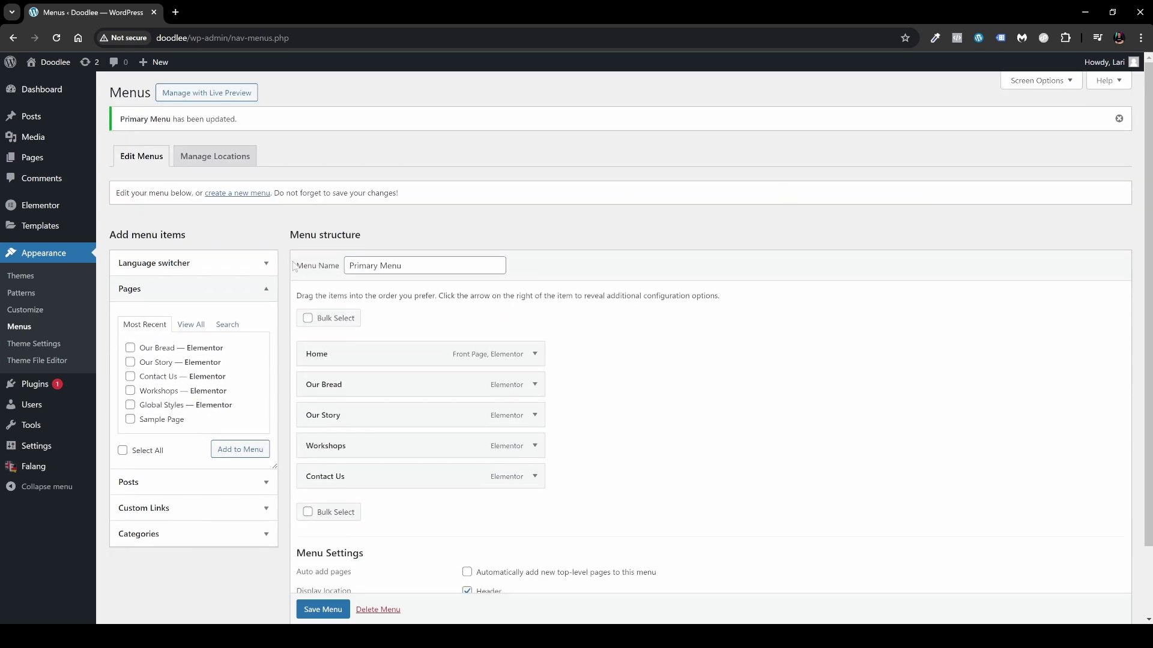
left_click(264, 264)
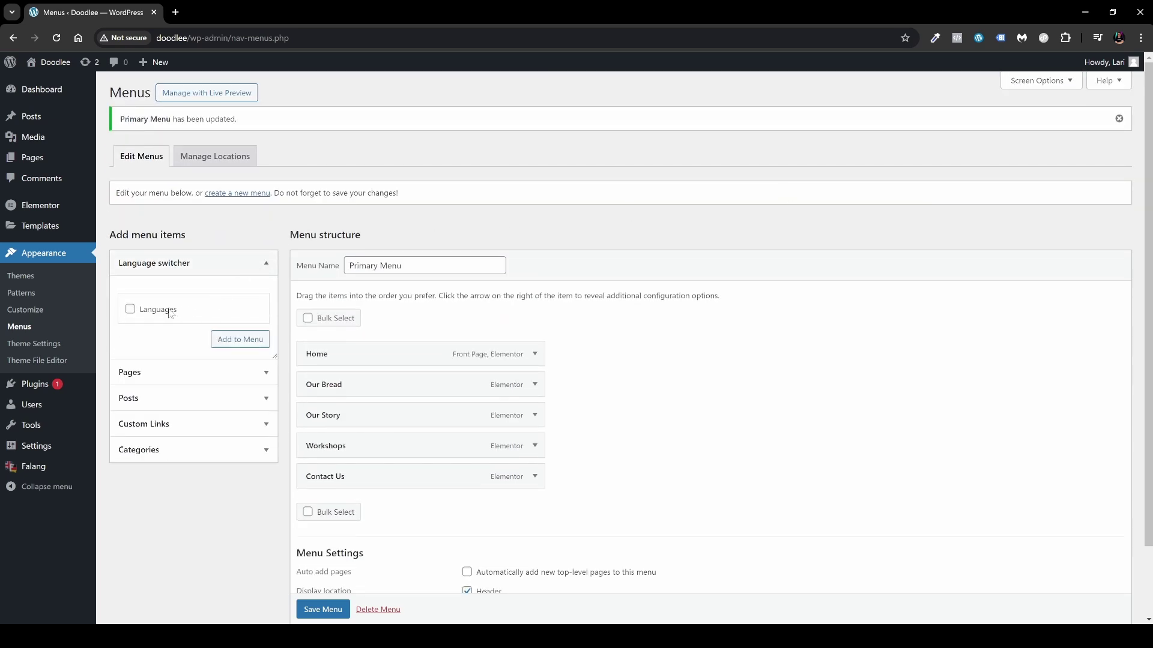
left_click(130, 309)
left_click(245, 341)
Set the Languages switcher to show flags, hide names and the current language; save the menu.
left_click(534, 508)
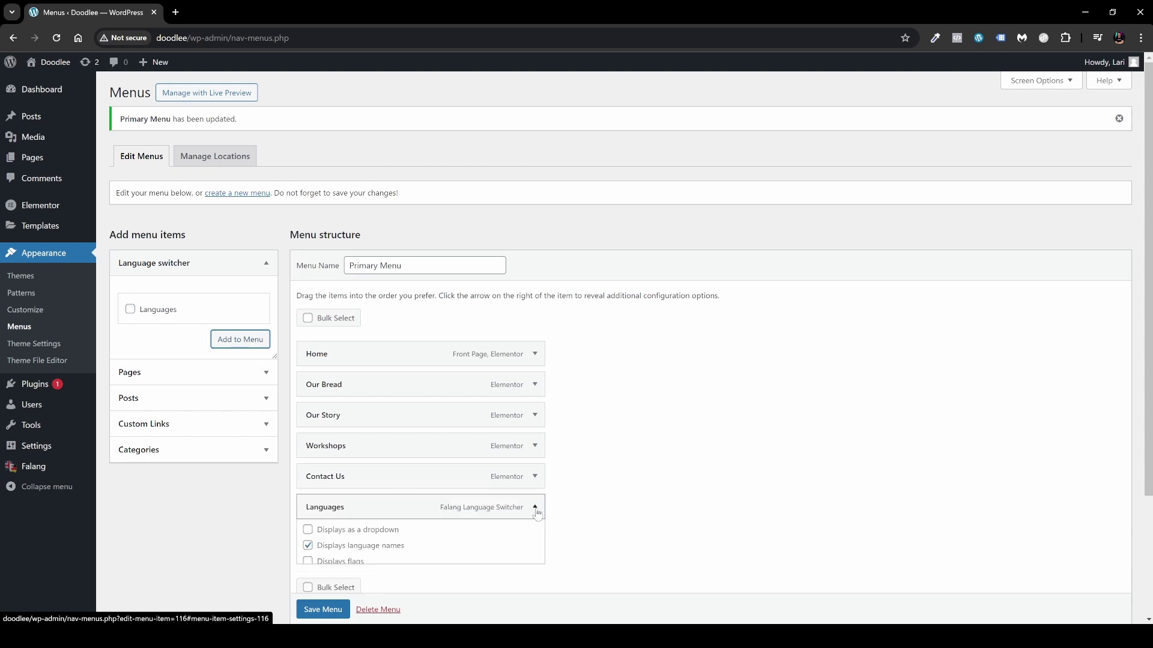
scroll(327, 443, "down", 2)
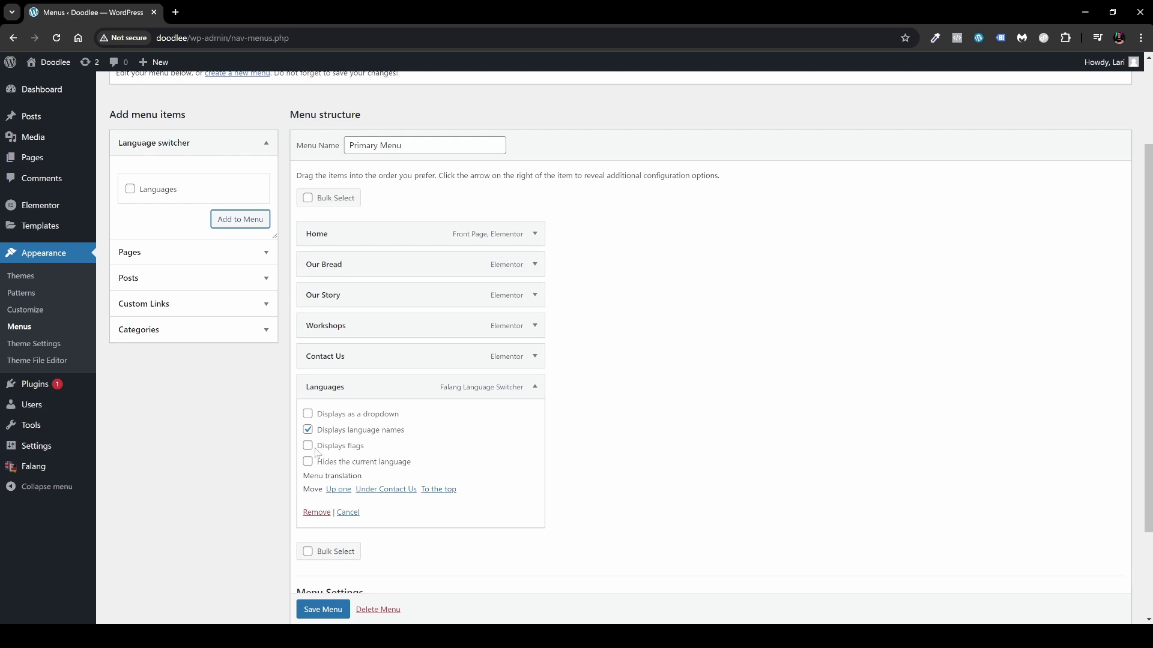
left_click(309, 447)
left_click(308, 461)
left_click(309, 432)
left_click(434, 423)
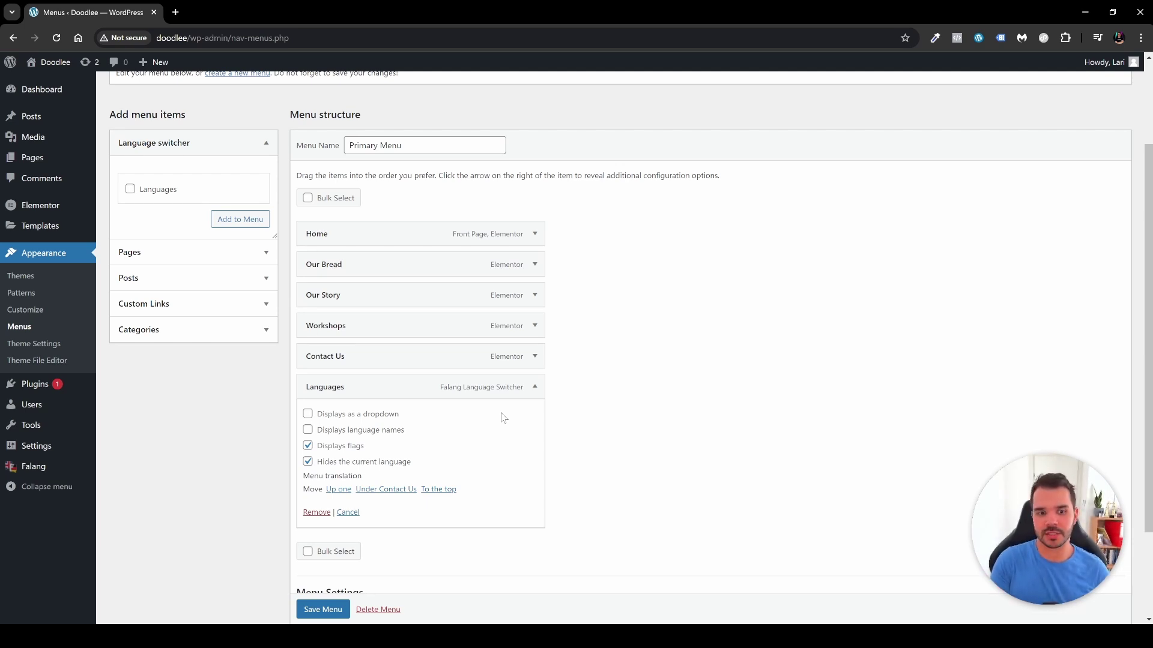
scroll(503, 418, "down", 3)
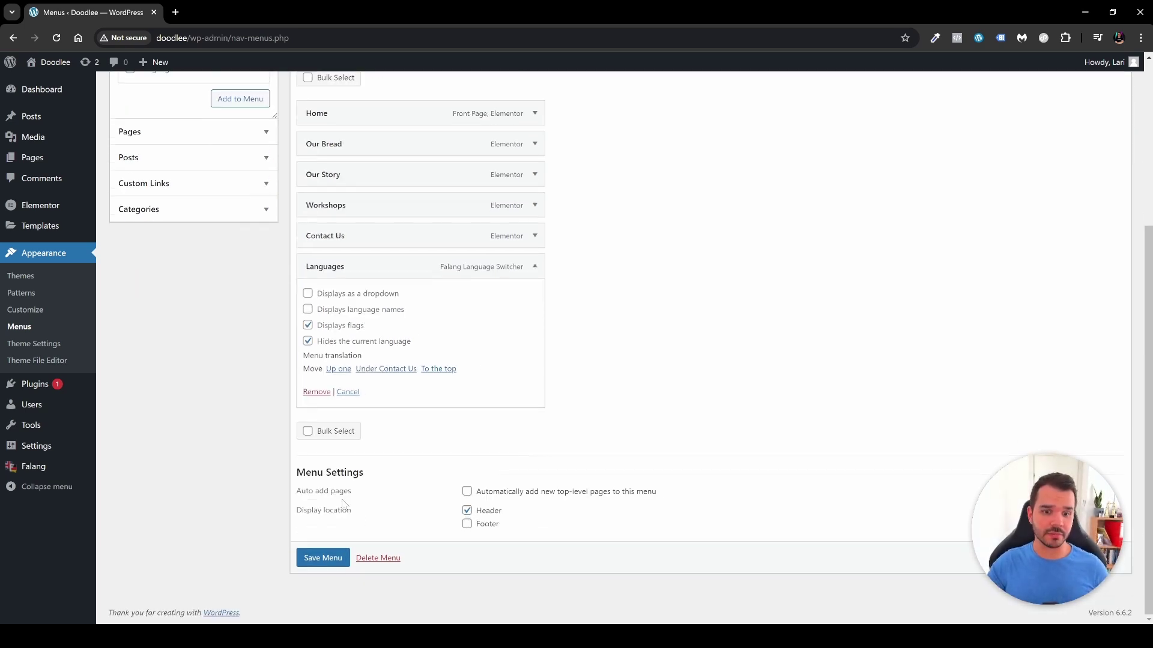
left_click(322, 558)
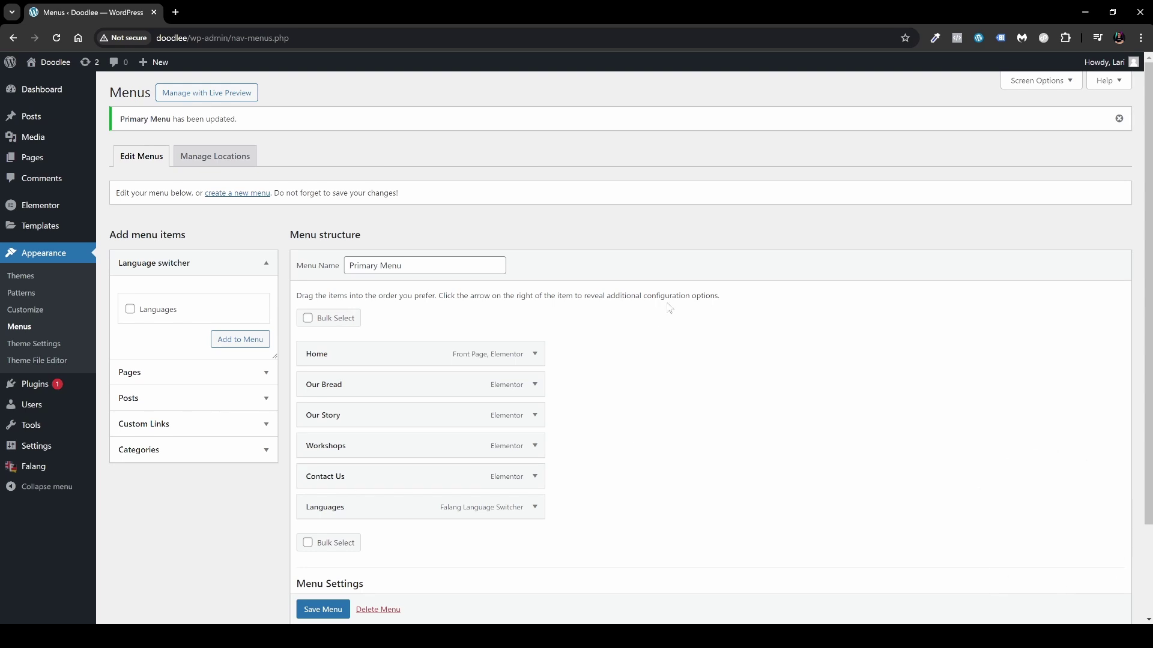
Translate the Home menu item to 'Acceuil' in Falang Translate Menus and publish it.
mouse_move(15, 467)
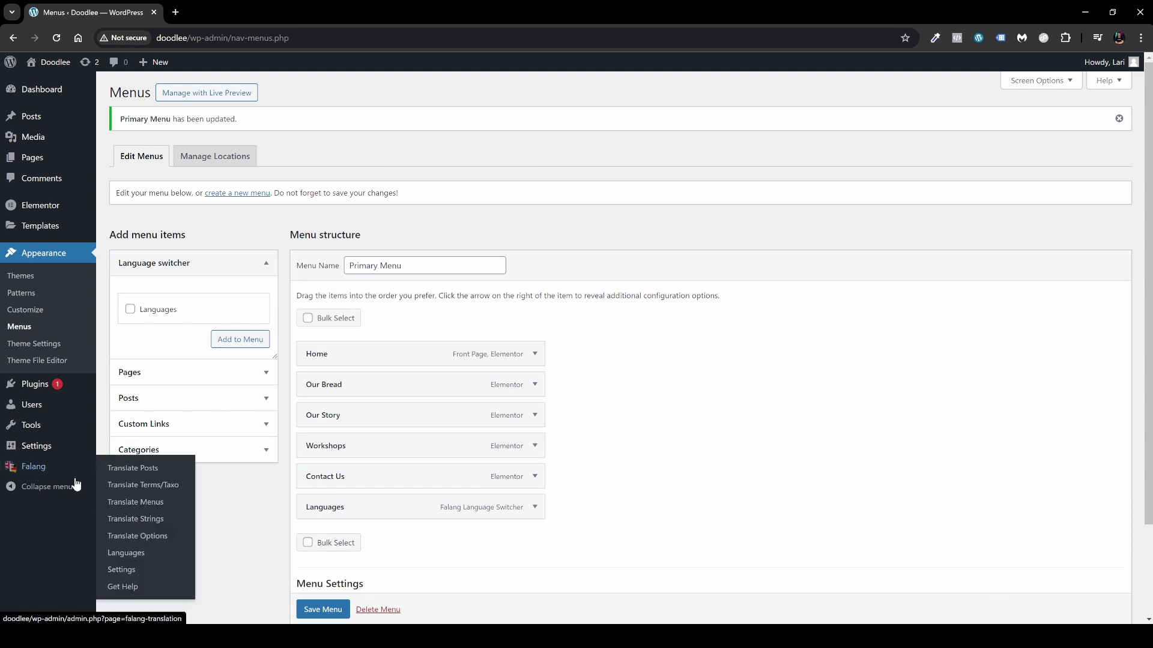
left_click(134, 504)
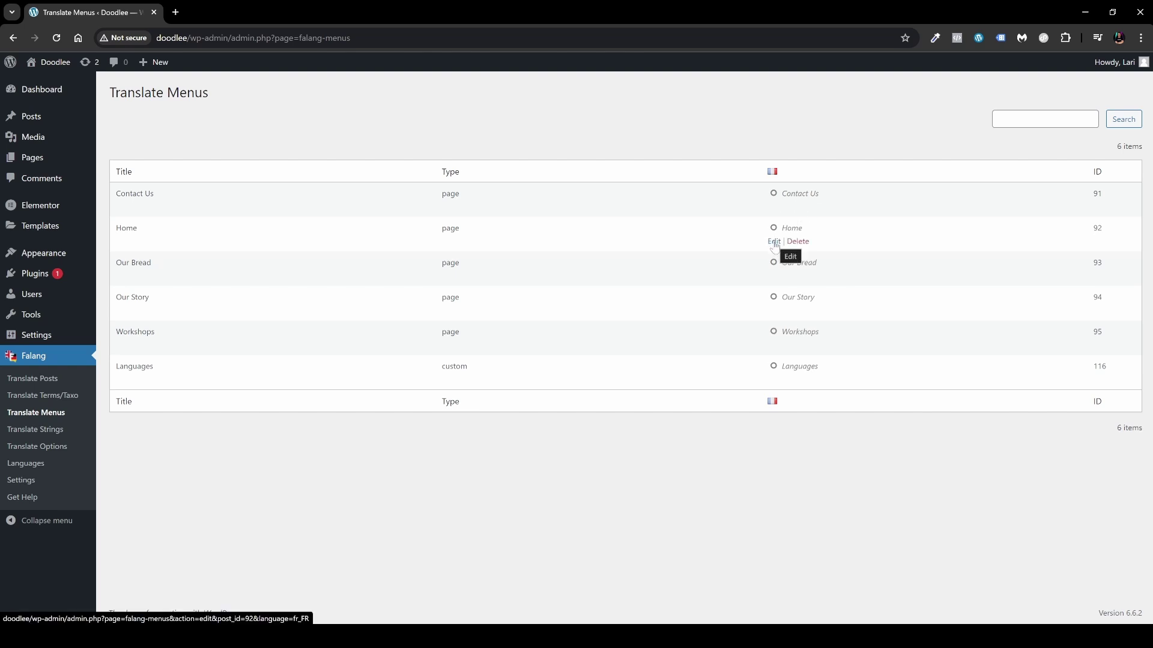
left_click(774, 242)
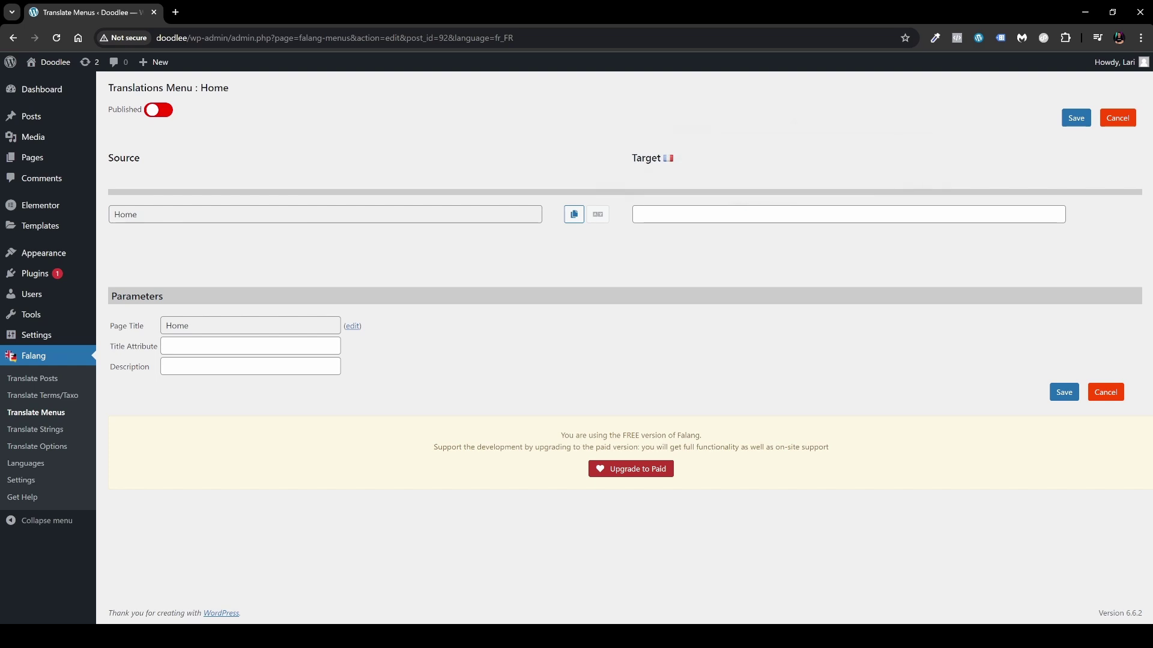
type("Acceuil")
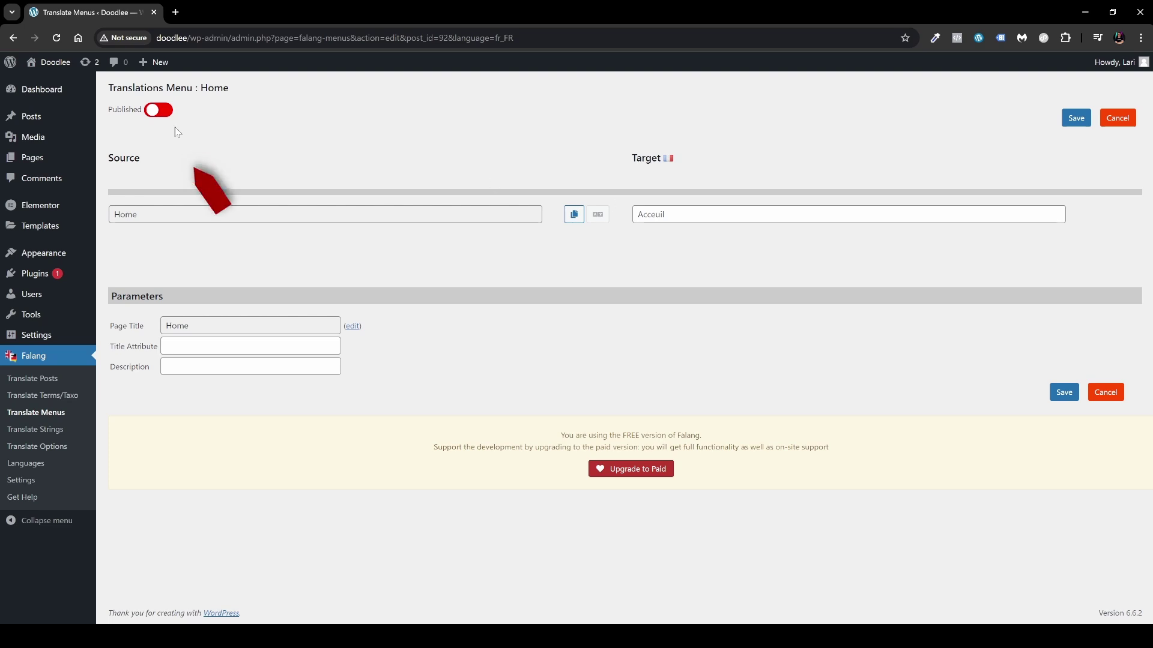
left_click(147, 115)
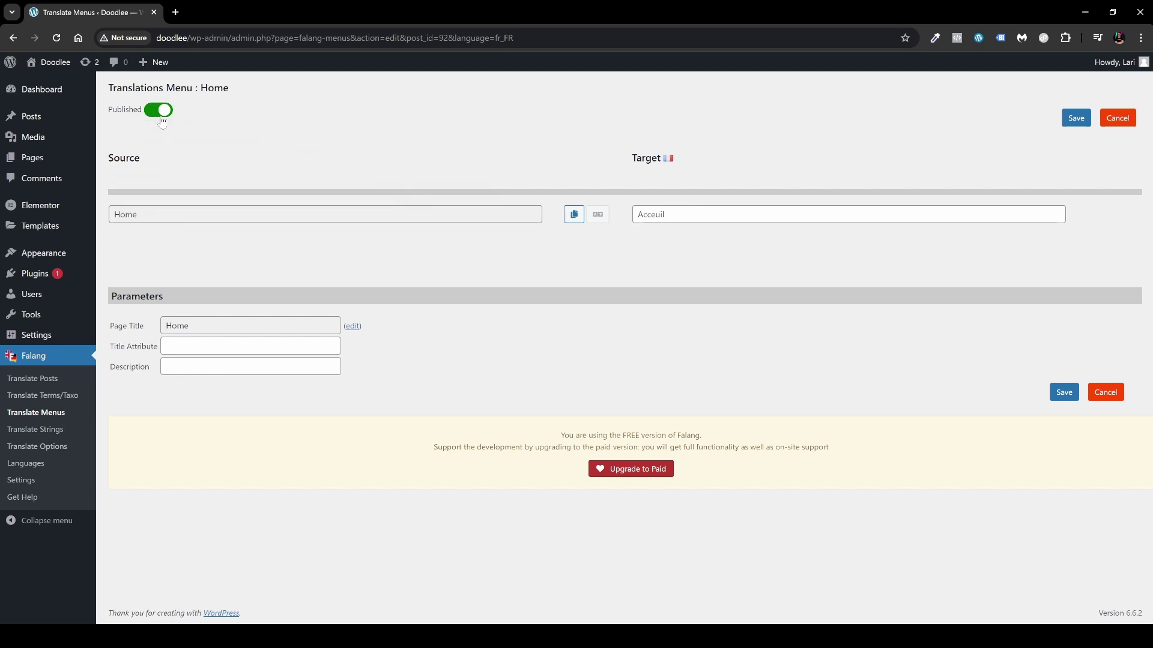
left_click(1077, 123)
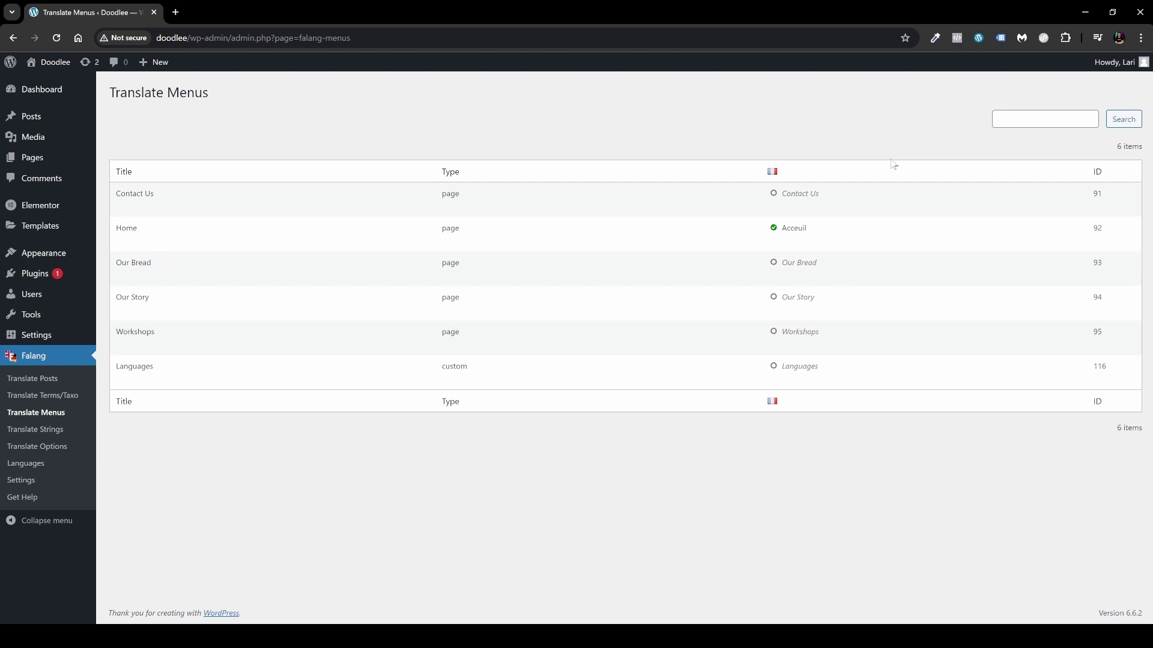
Highlight the Acceuil translation, then go to the Pages list of eight site pages.
mouse_move(774, 234)
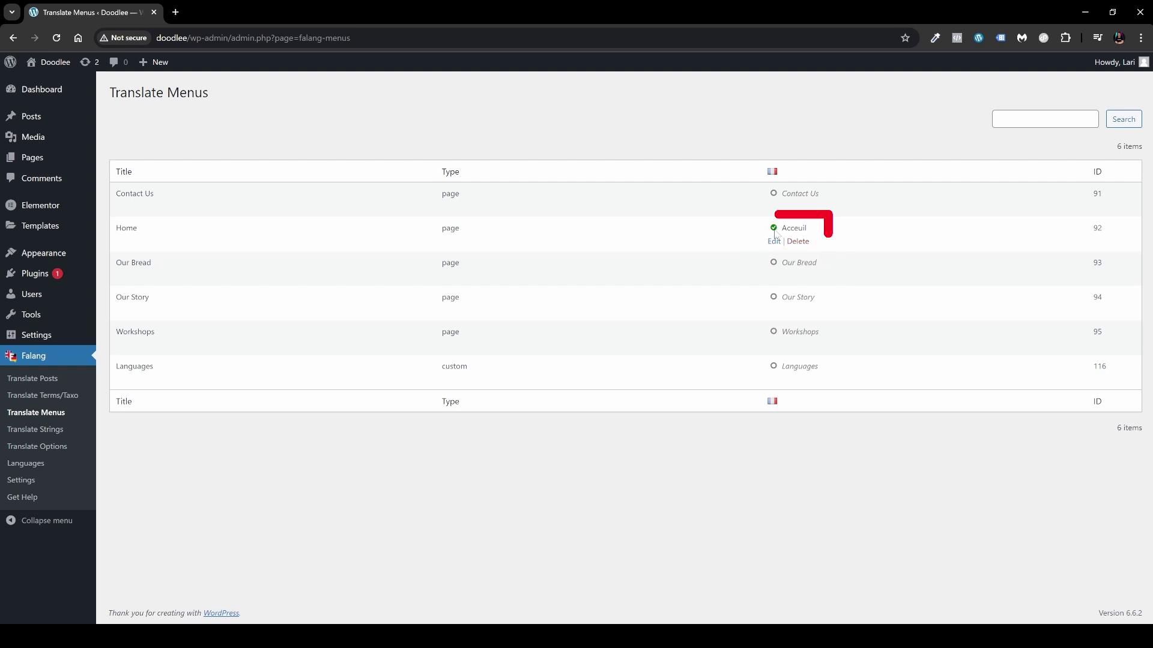
left_click_drag(782, 228, 810, 233)
left_click(839, 231)
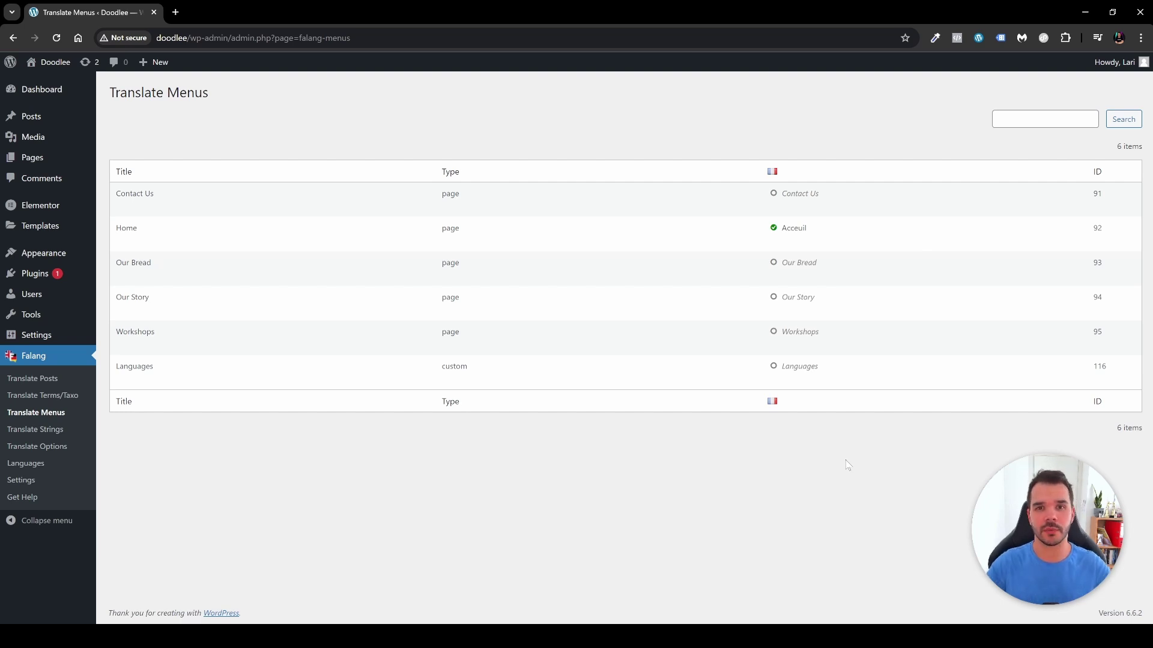
left_click(36, 163)
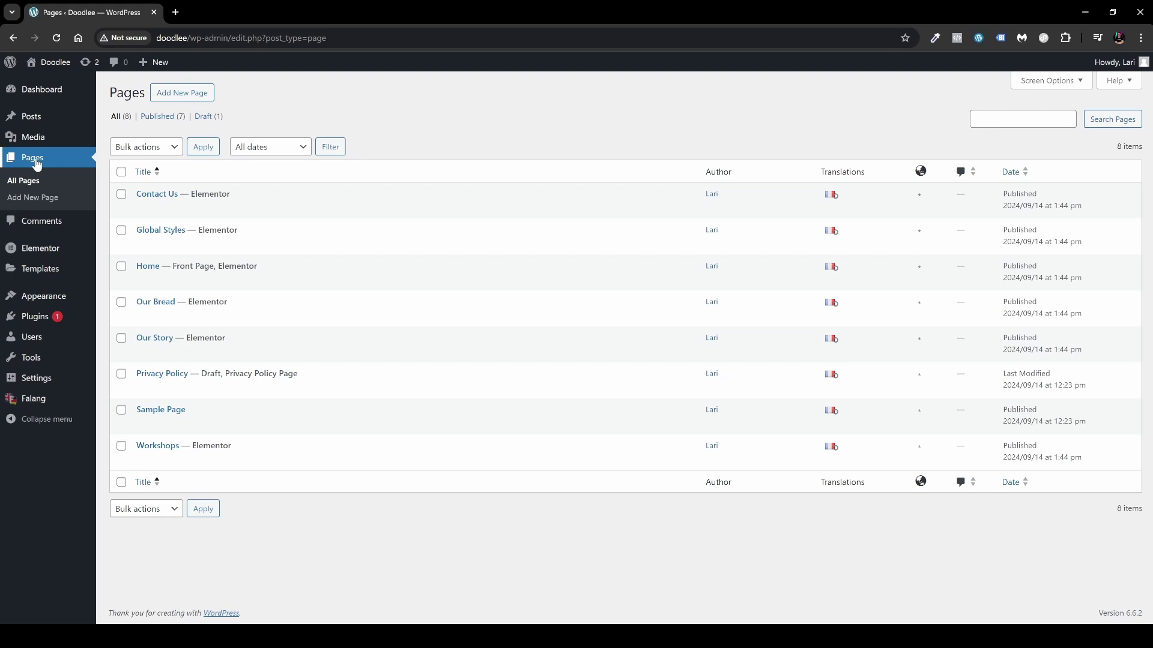
Open the Home page with Edit with Elementor from the Pages list.
mouse_move(134, 264)
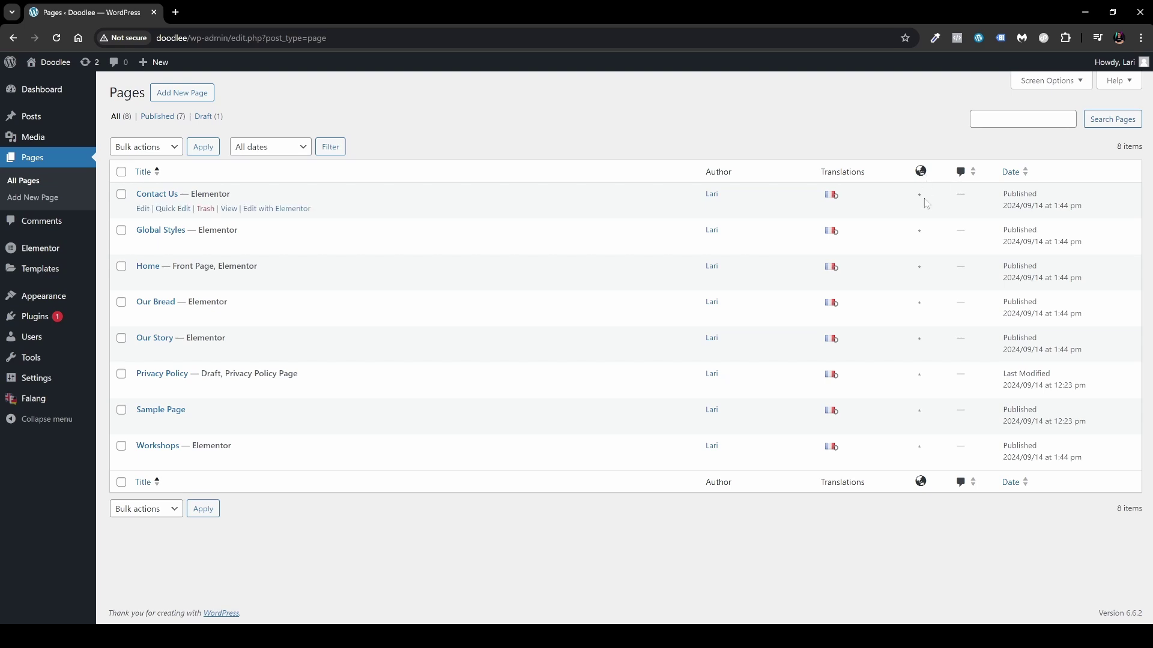
mouse_move(922, 199)
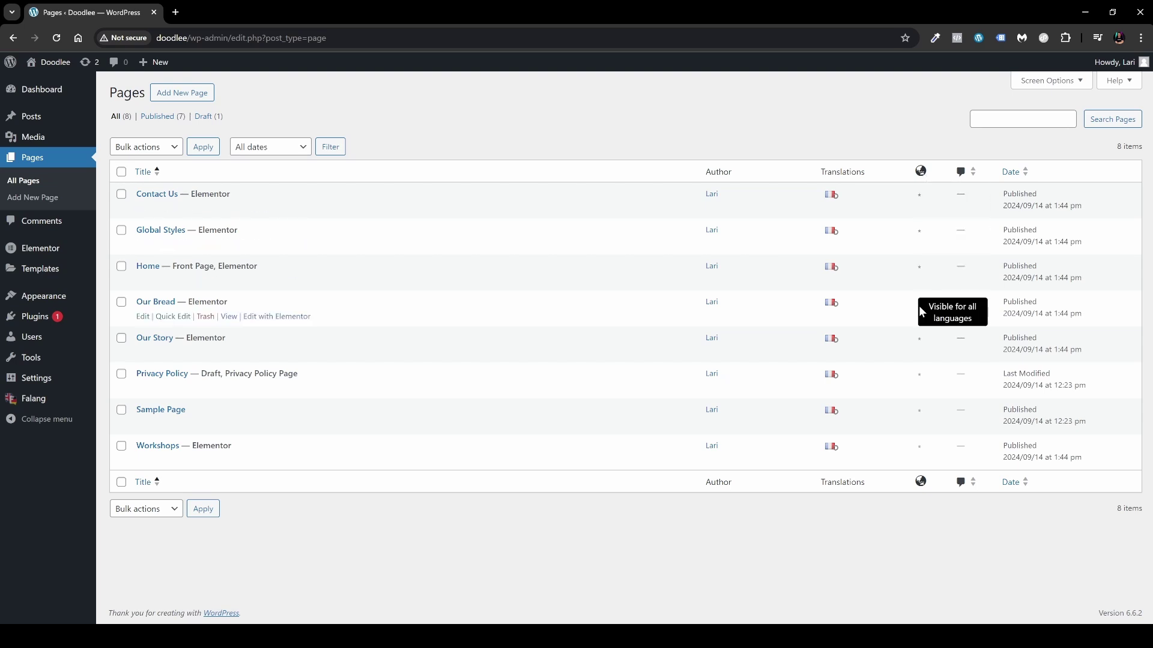
left_click(267, 282)
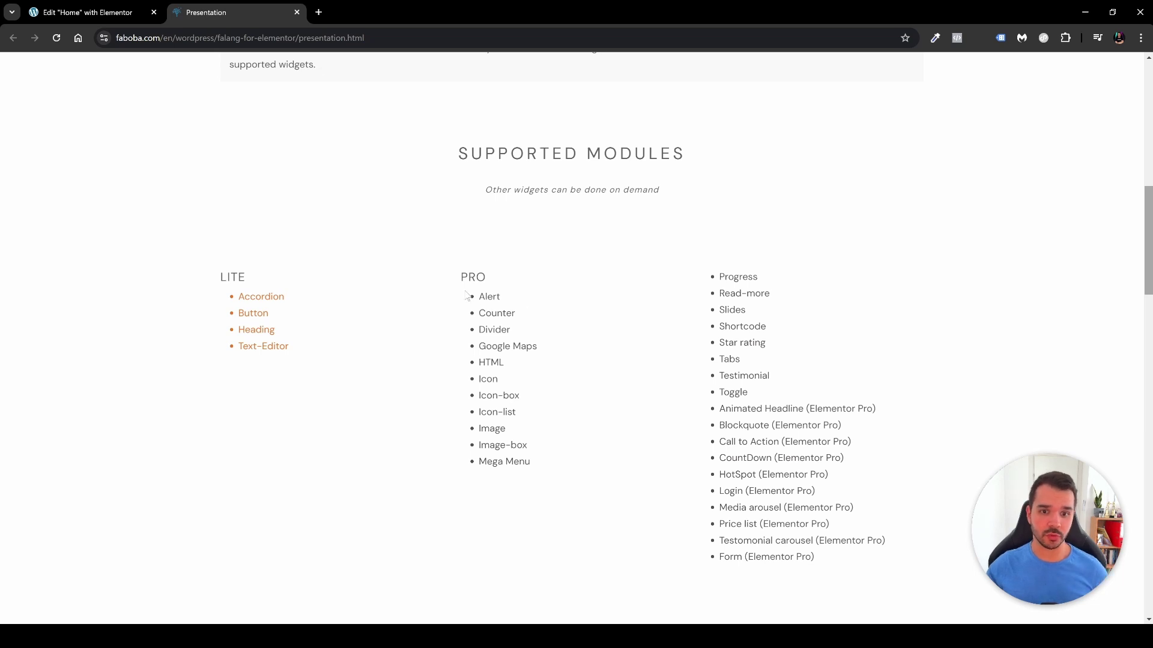
left_click_drag(463, 289, 490, 296)
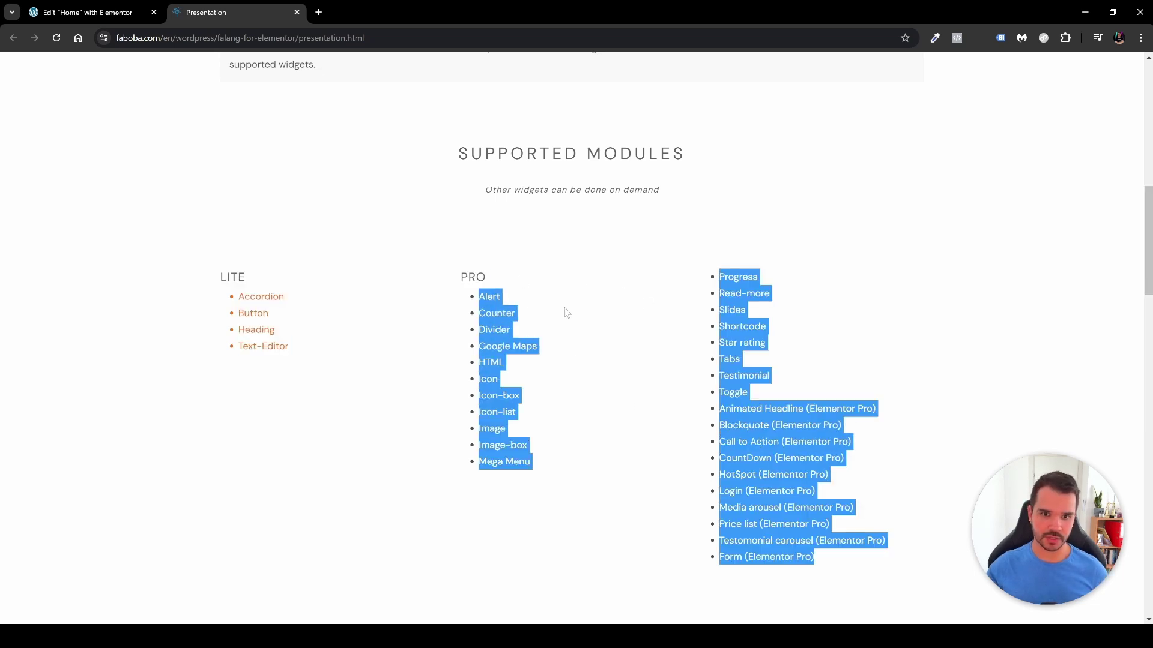
left_click(534, 318)
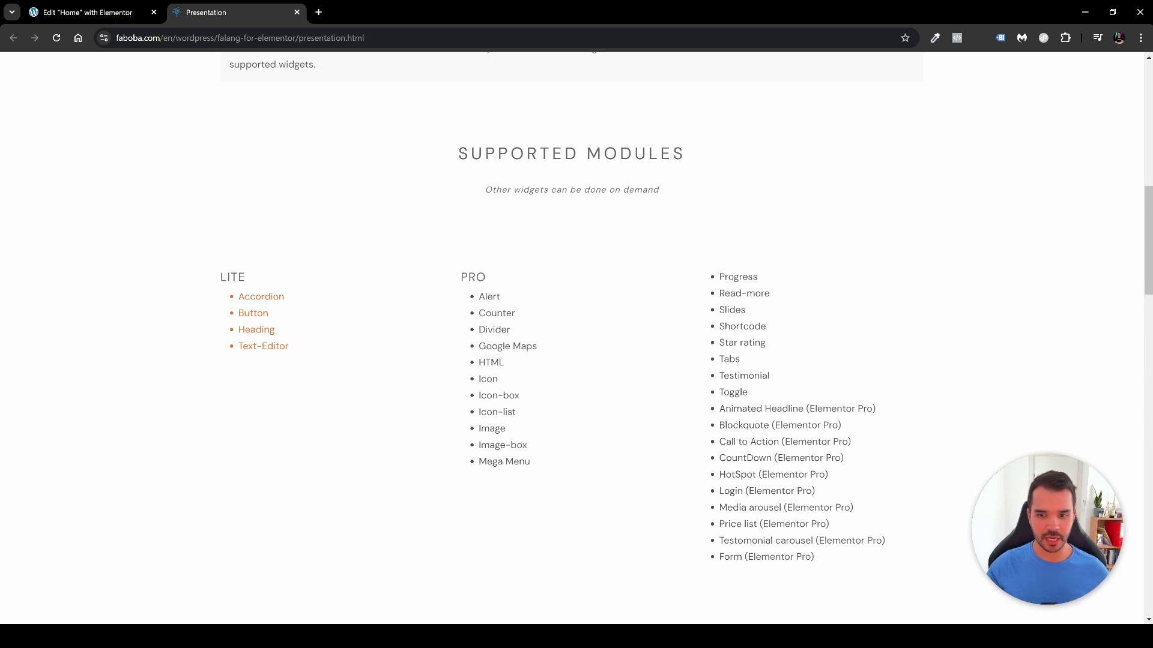
left_click_drag(200, 260, 359, 360)
left_click(363, 357)
left_click_drag(418, 273, 852, 568)
left_click_drag(417, 251, 780, 558)
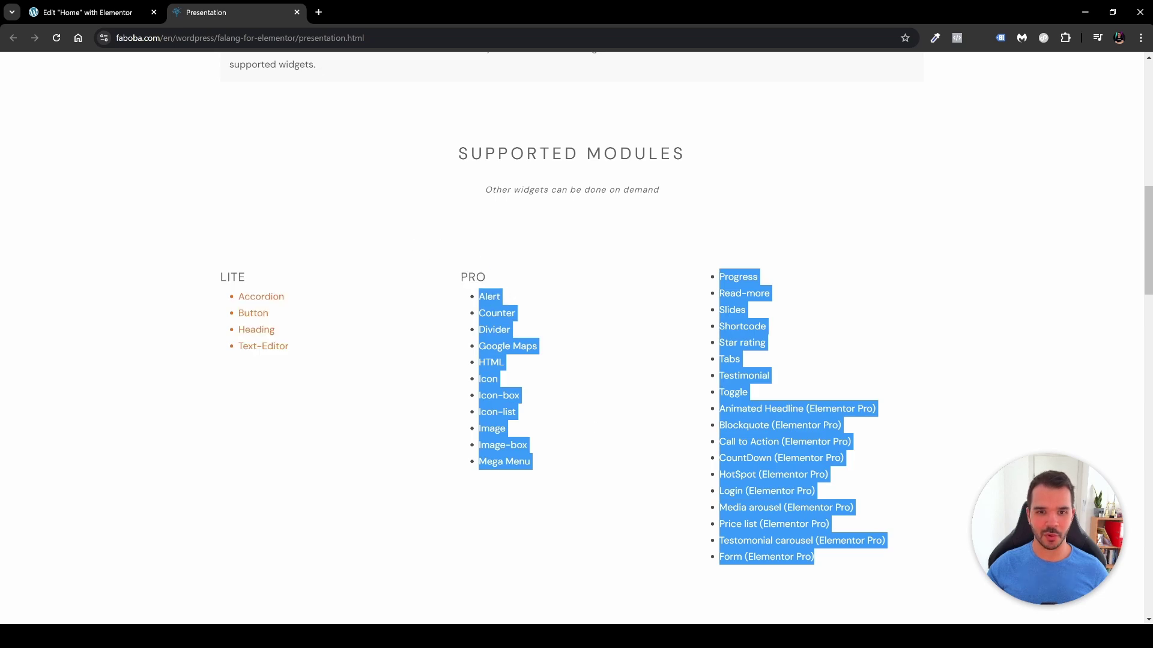
left_click(675, 318)
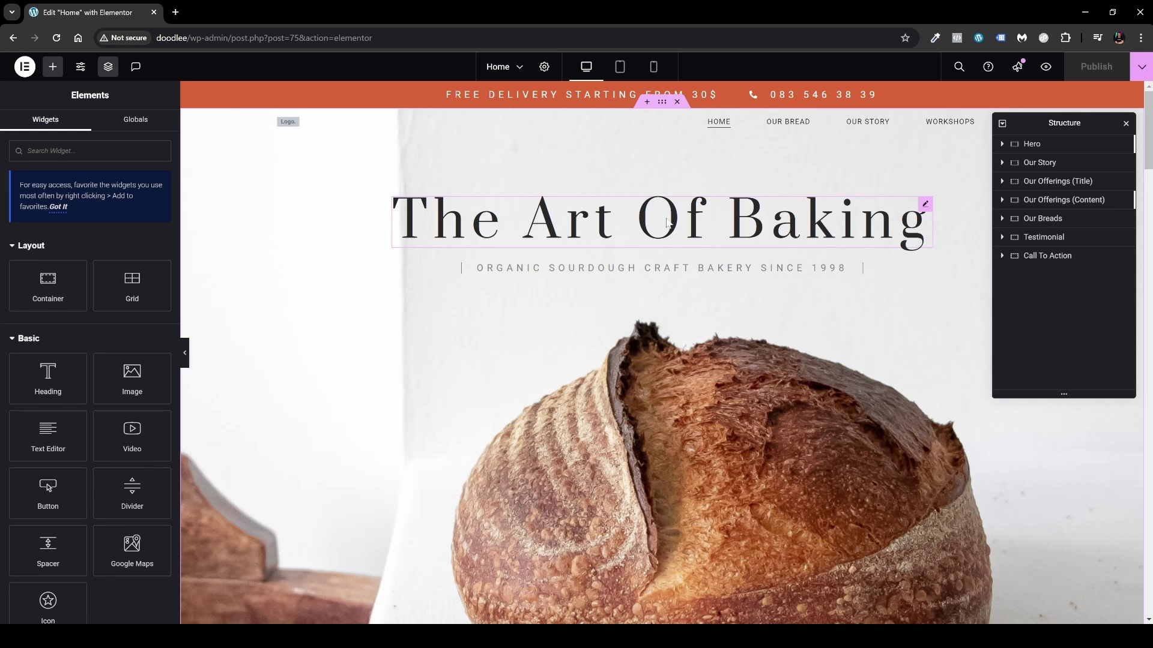
Give The Art Of Baking heading the French title "L'art de la pâtisserie".
left_click(925, 204)
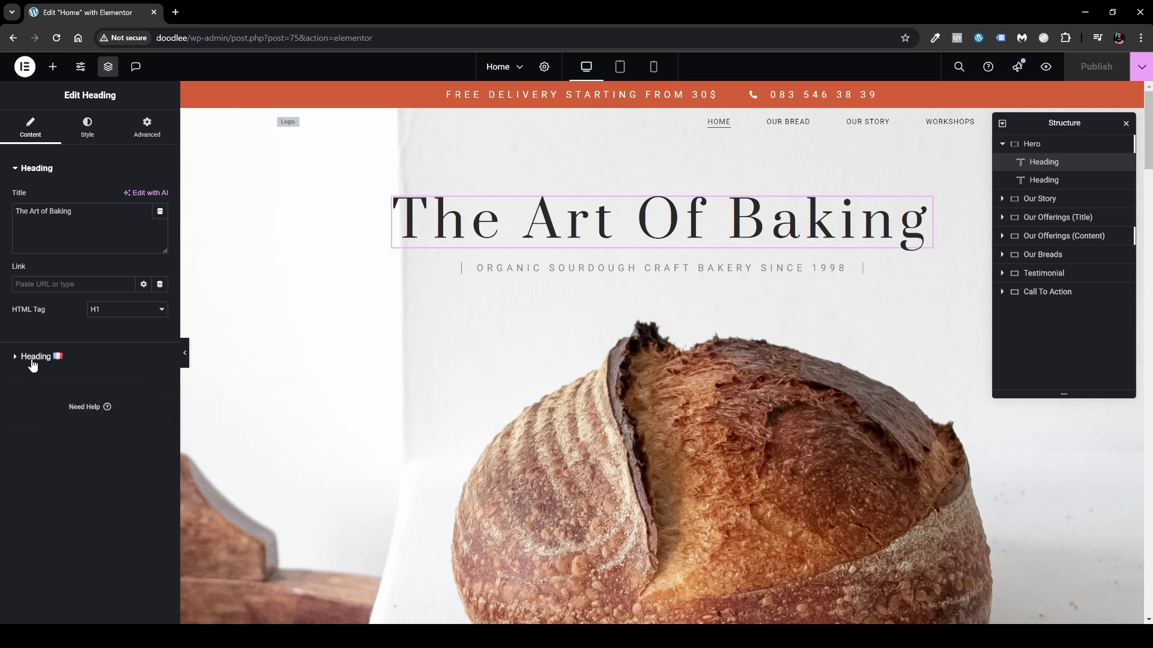
left_click(42, 357)
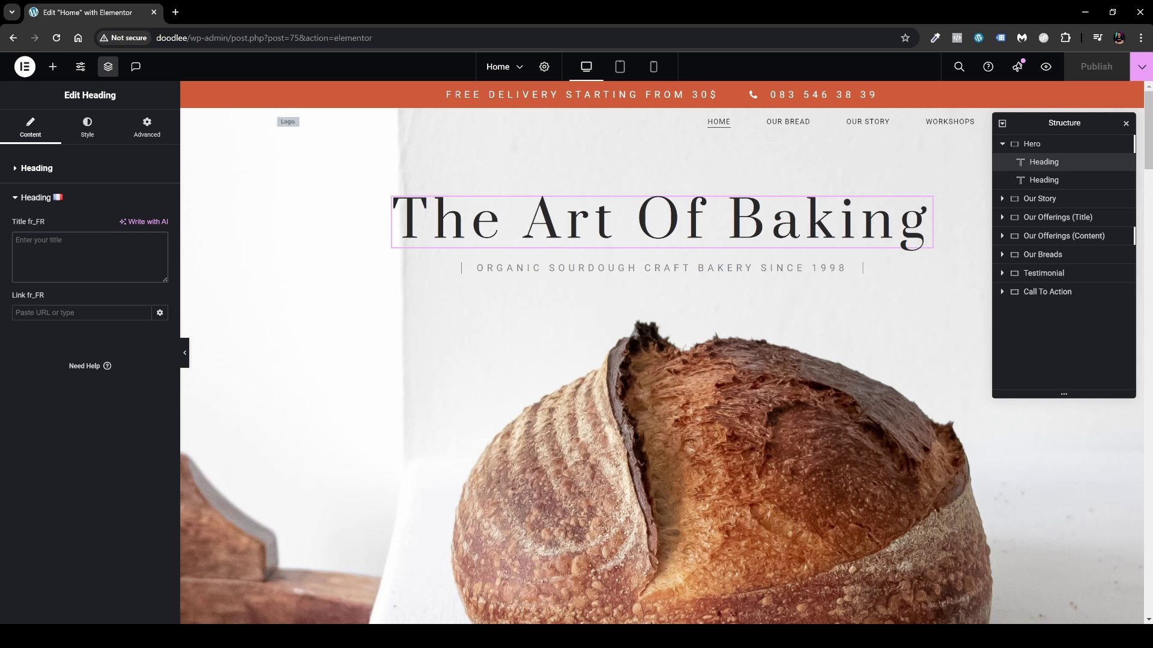
type("L'art de la pâtisserie")
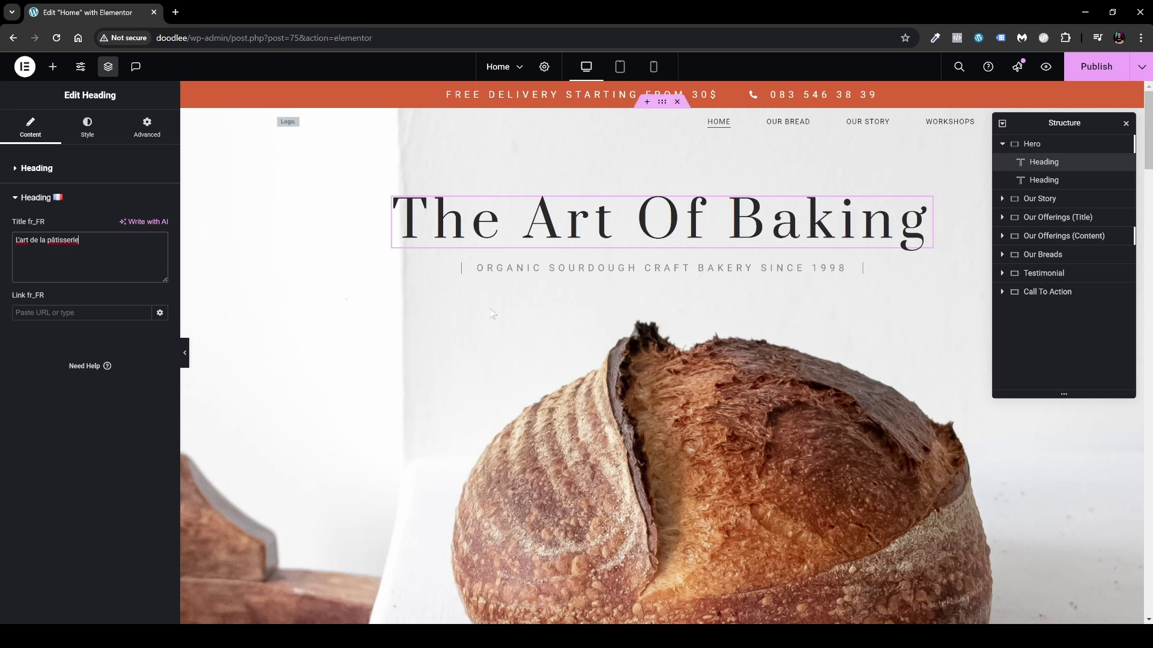
Select the organic sourdough subheading and publish the Home page changes.
left_click(856, 272)
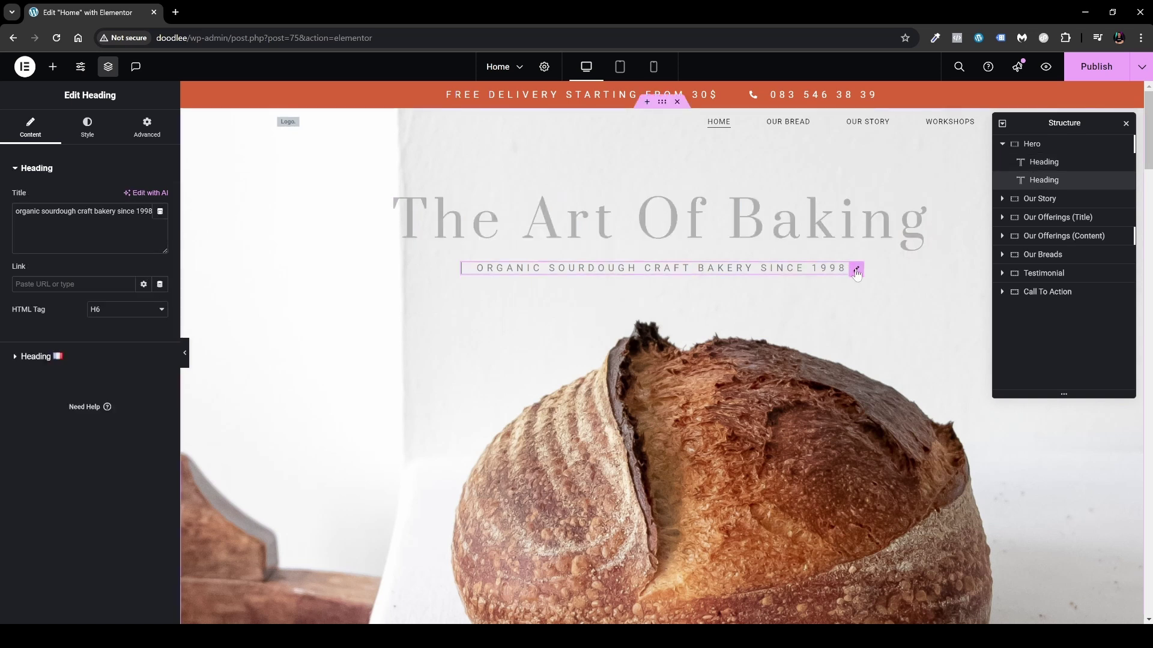
scroll(665, 275, "down", 10)
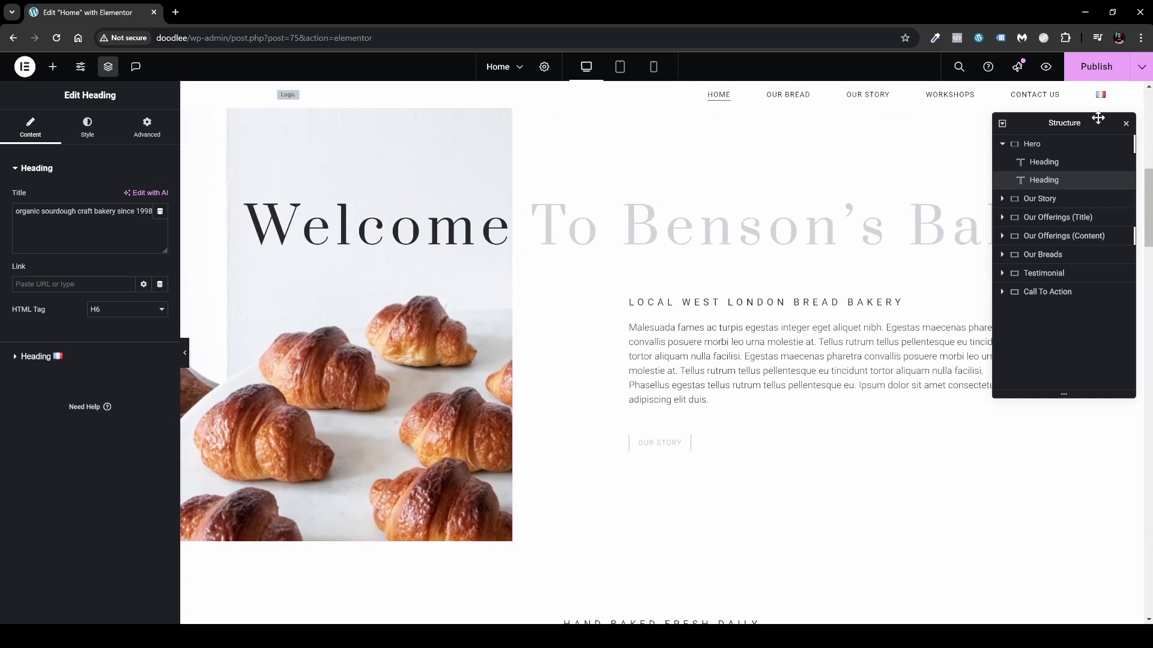
left_click(1094, 69)
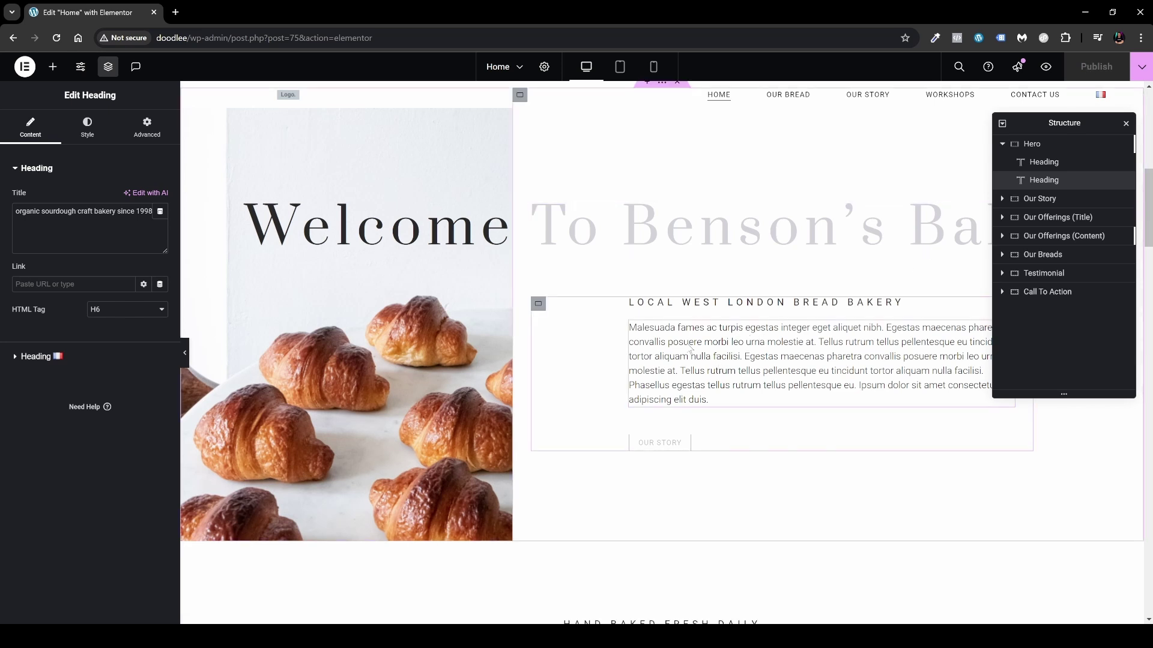
Select the Our Story body text and check that its French version is empty.
left_click(723, 367)
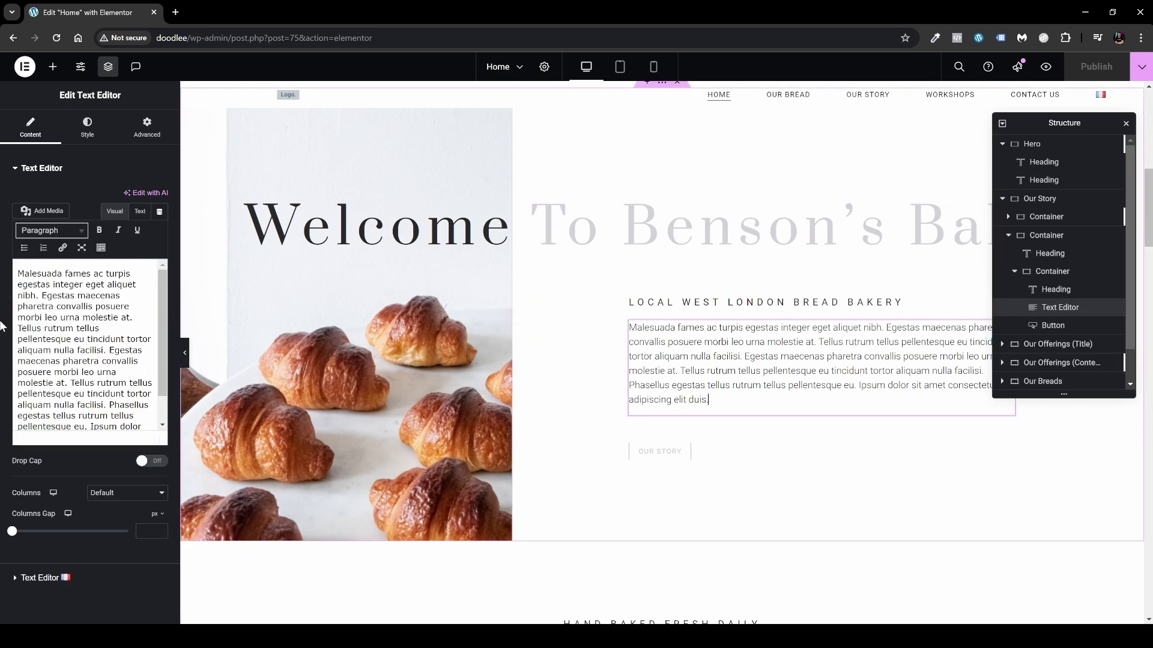
scroll(72, 567, "down", 1)
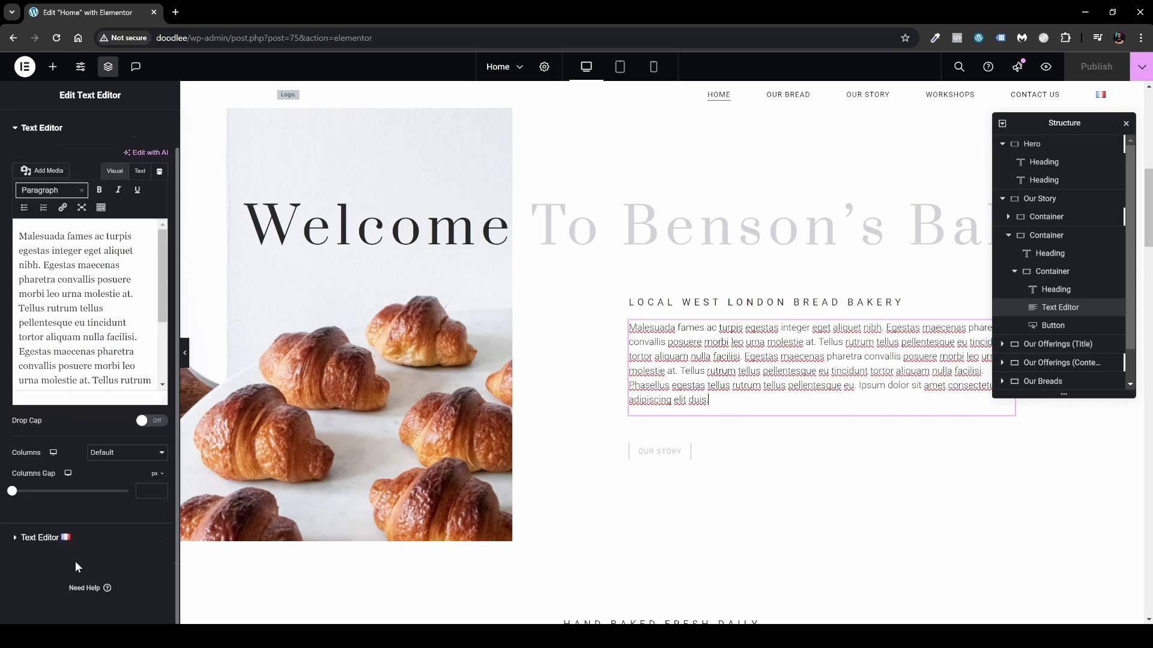
left_click(38, 539)
left_click(19, 305)
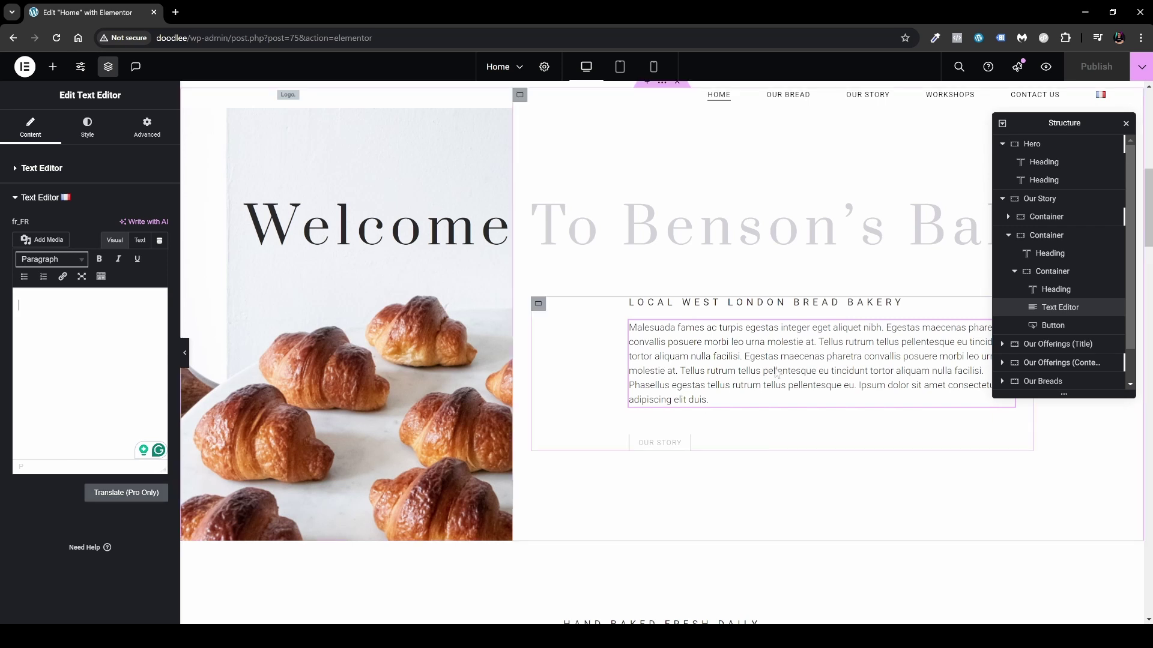
Select the Welcome heading, close the Navigator, and preview the Home page.
left_click(378, 227)
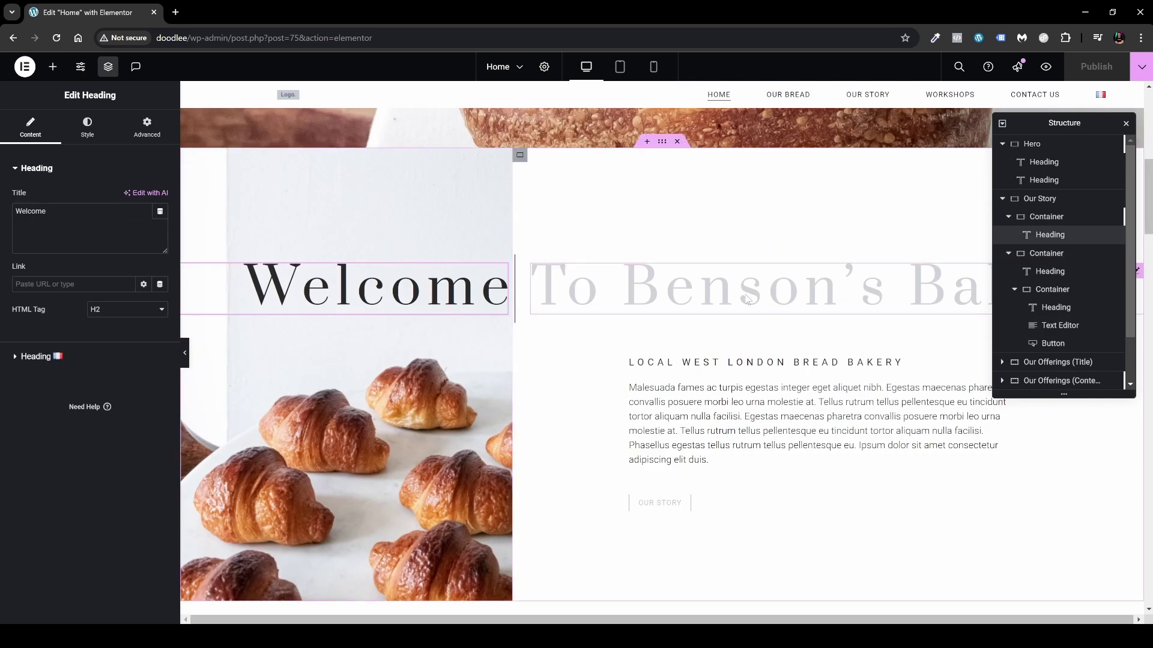
left_click(1125, 123)
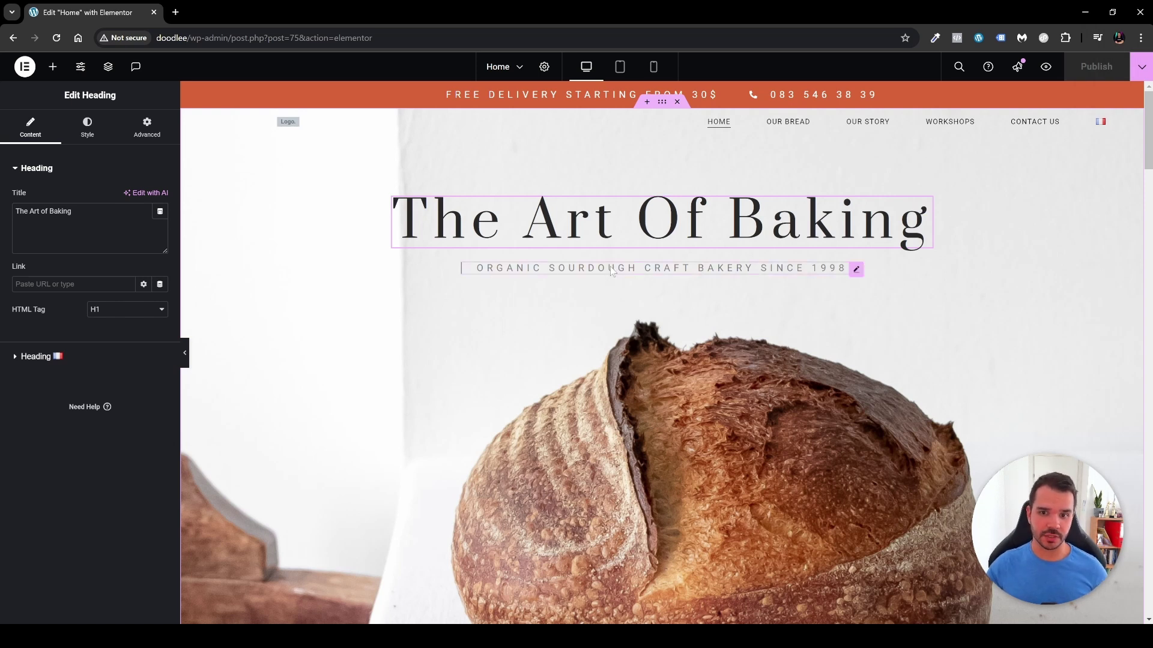
scroll(661, 312, "down", 8)
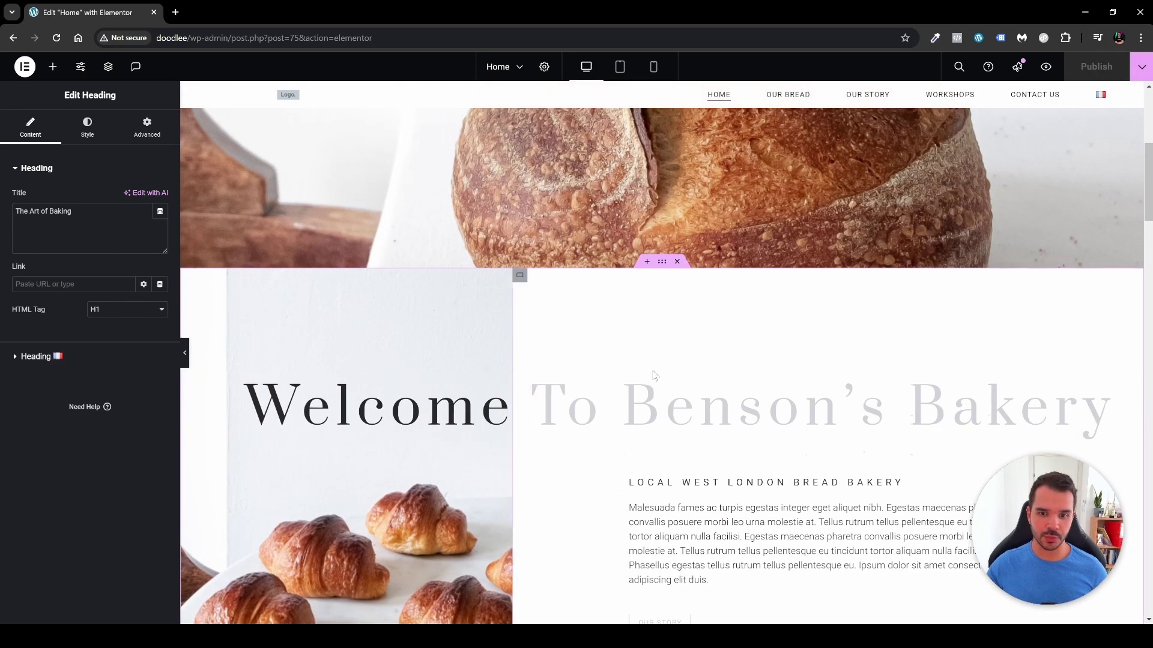
scroll(682, 341, "up", 8)
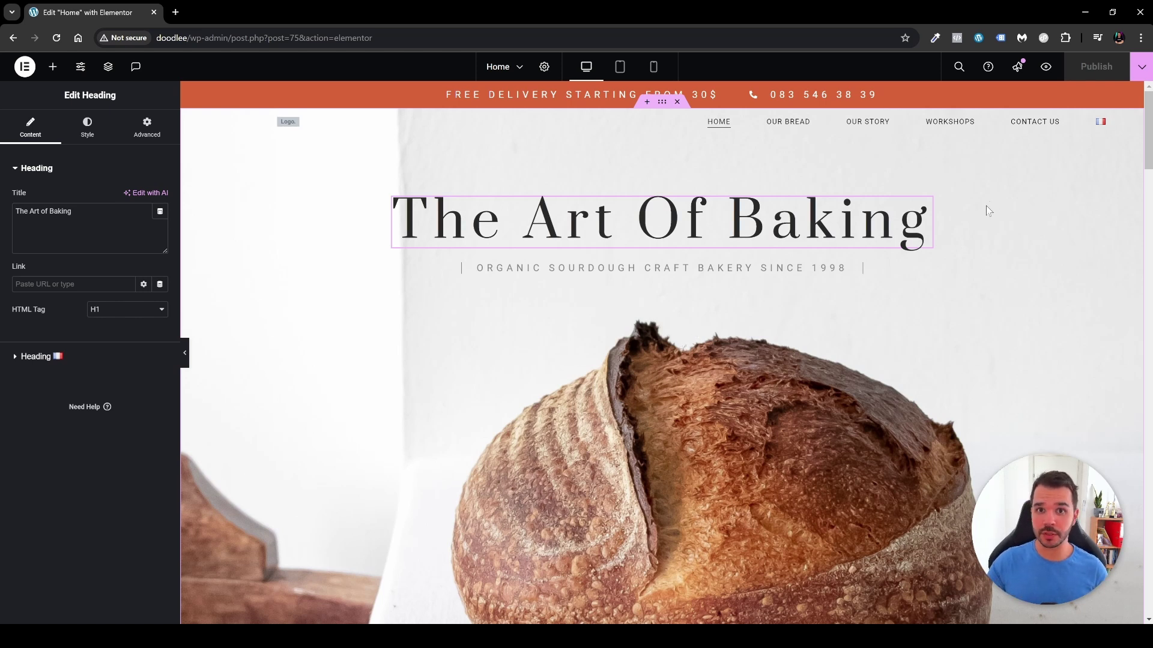
left_click(1046, 69)
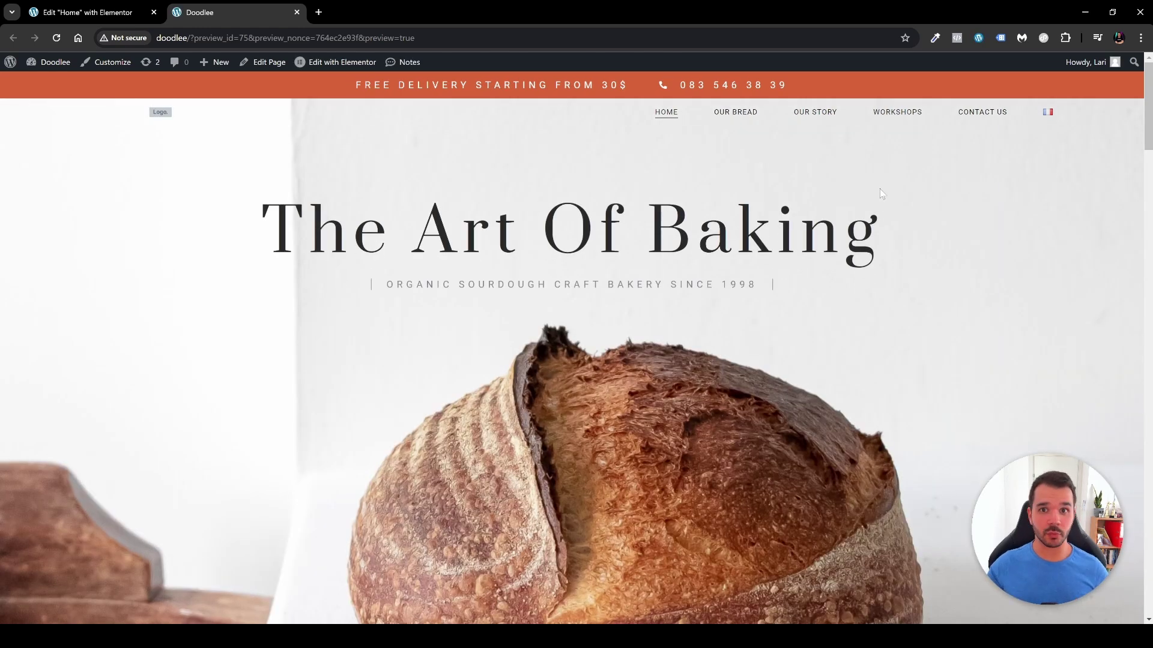
Switch the site to French, dismiss the Google Translate offer, and reload the page.
left_click(1048, 114)
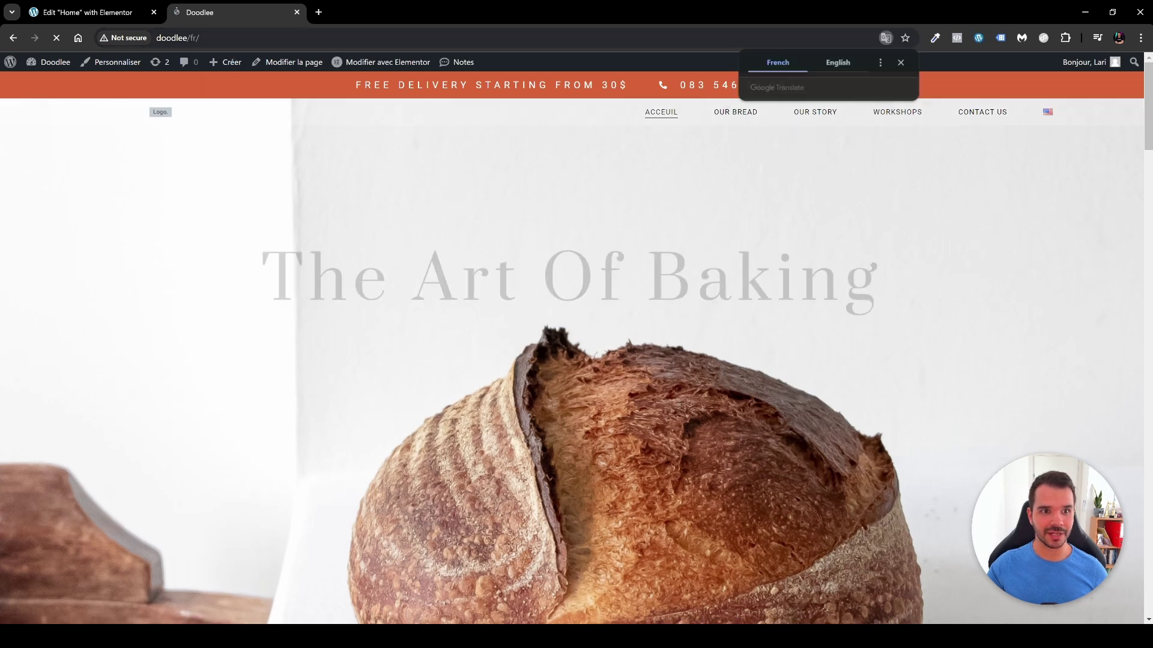
left_click(789, 68)
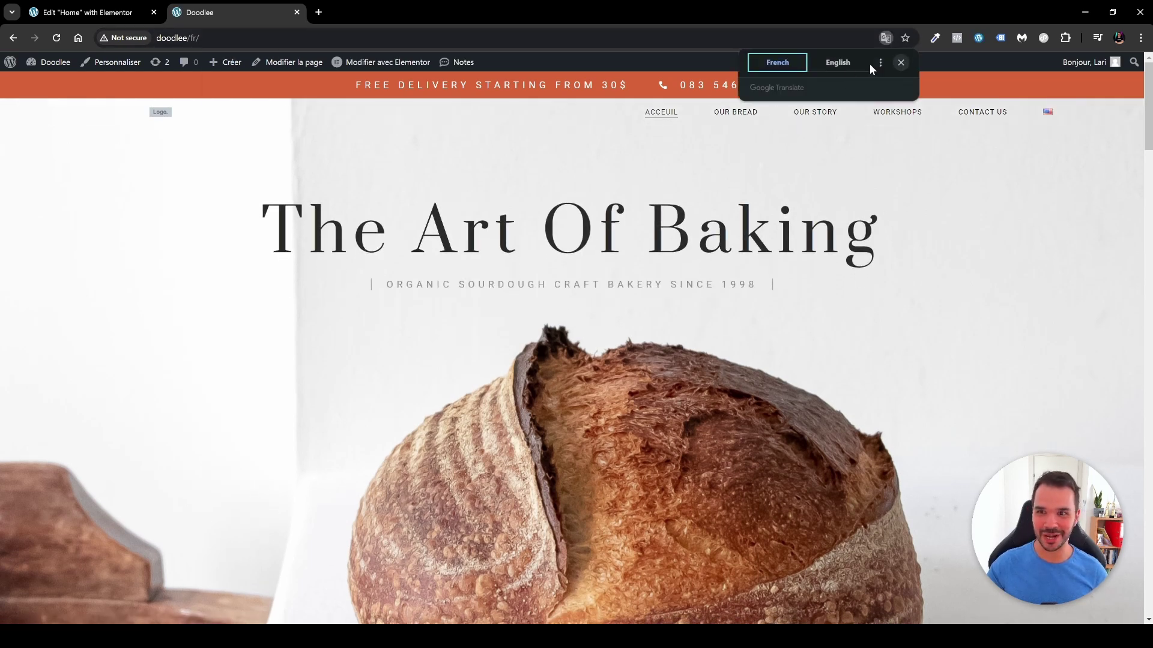
left_click(880, 63)
left_click(57, 38)
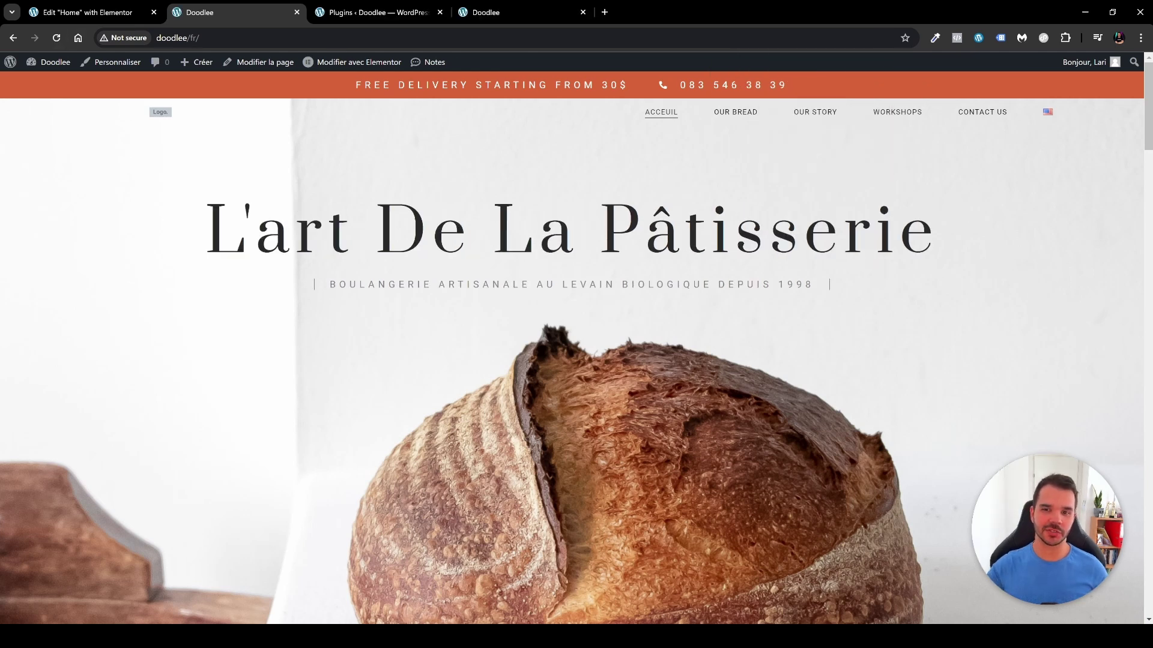
Highlight the French hero heading "L'art De La Pâtisserie" and its subtitle to check them.
left_click_drag(204, 228, 901, 228)
left_click(970, 224)
left_click_drag(329, 284, 773, 285)
left_click(634, 342)
scroll(577, 342, "down", 7)
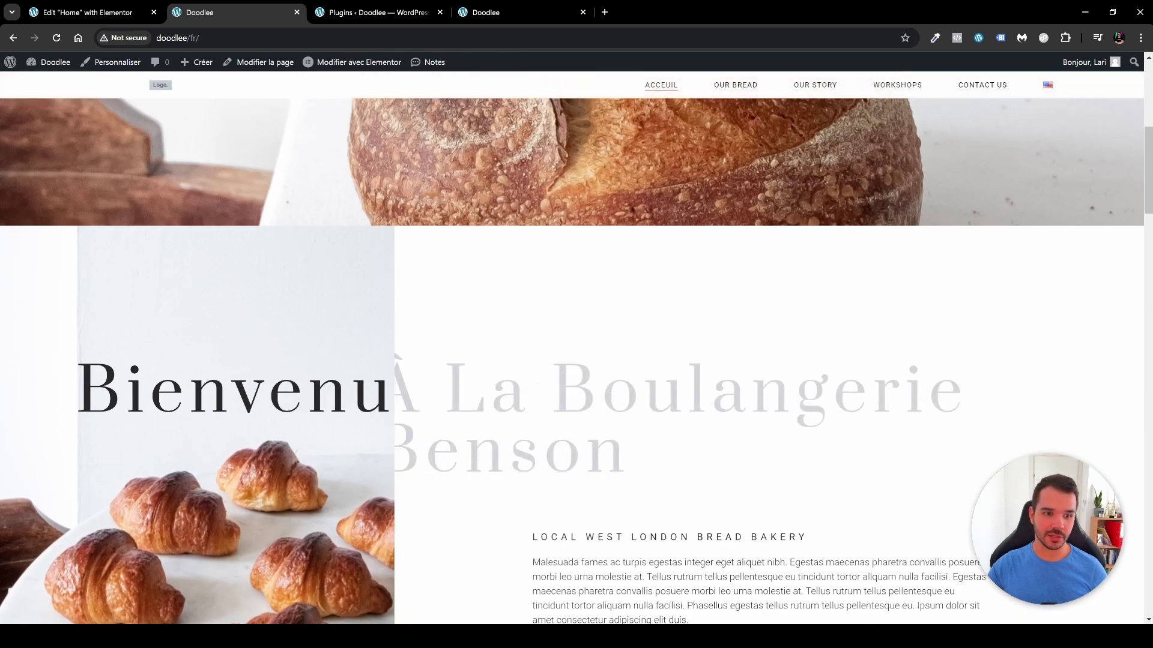
scroll(746, 438, "up", 7)
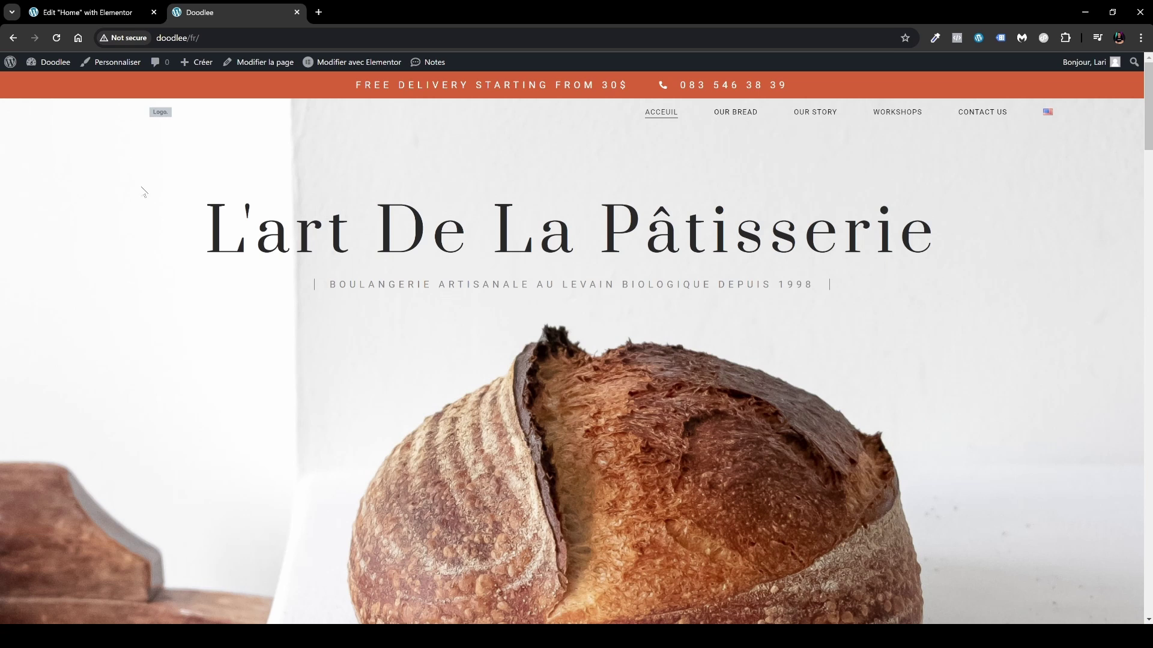
Open the WordPress dashboard in a new tab and close the front-end preview tab.
mouse_move(57, 68)
middle_click(56, 68)
left_click(296, 12)
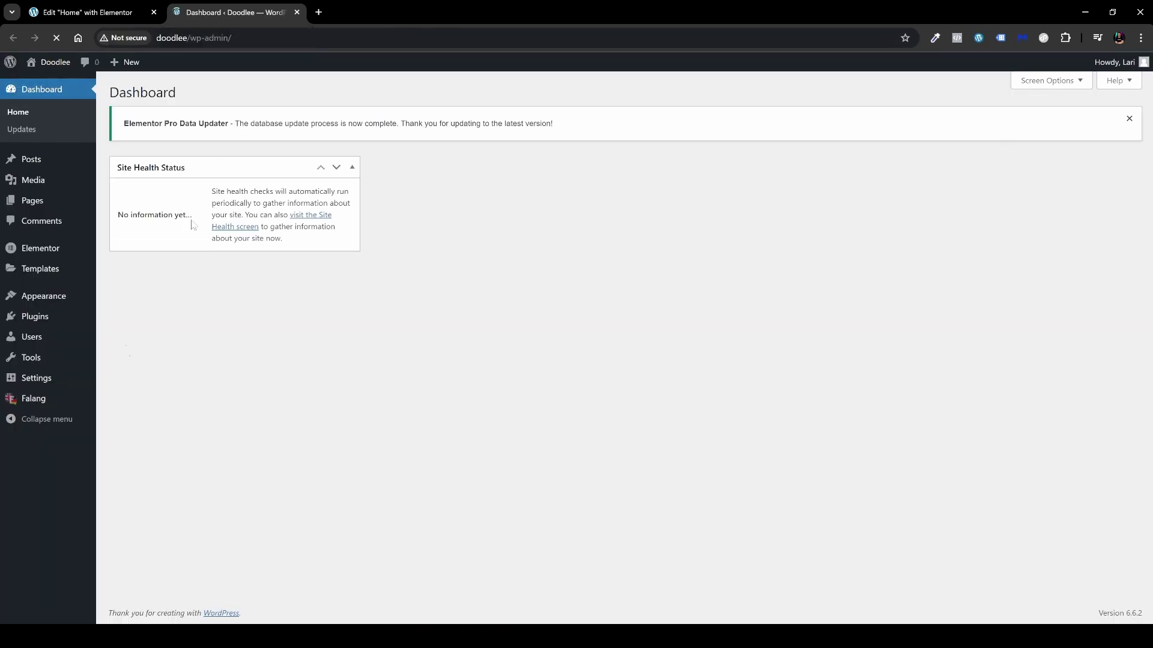
In Falang Translate Posts, filter to post type page and edit Our Bread's French translation.
mouse_move(38, 403)
left_click(115, 402)
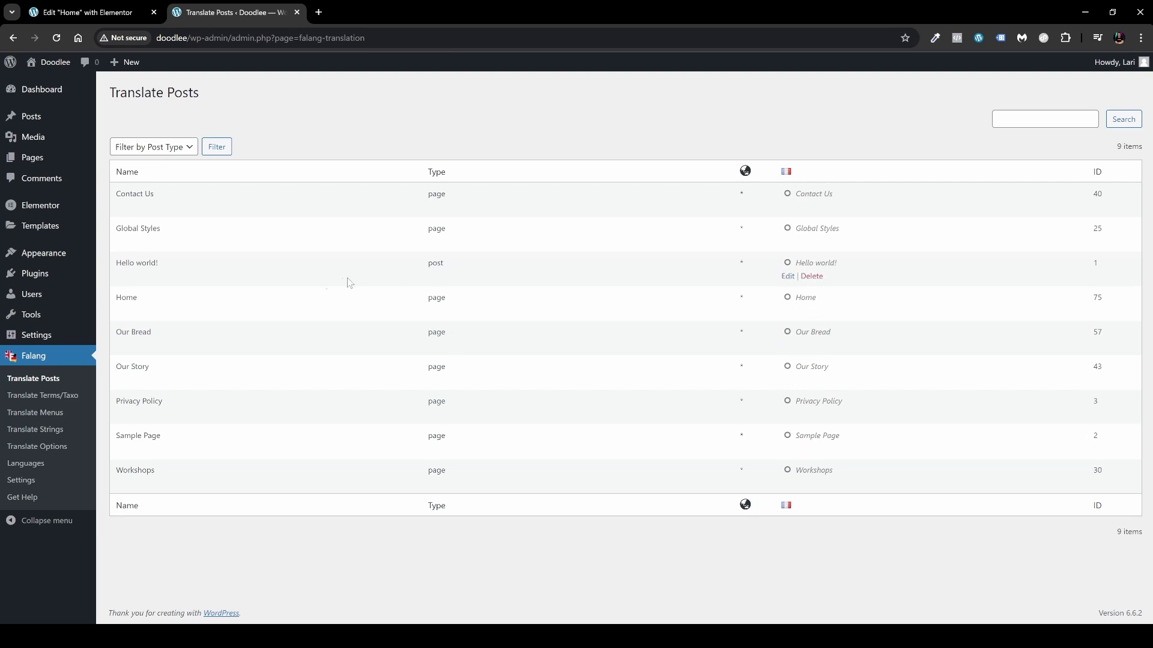
left_click(185, 156)
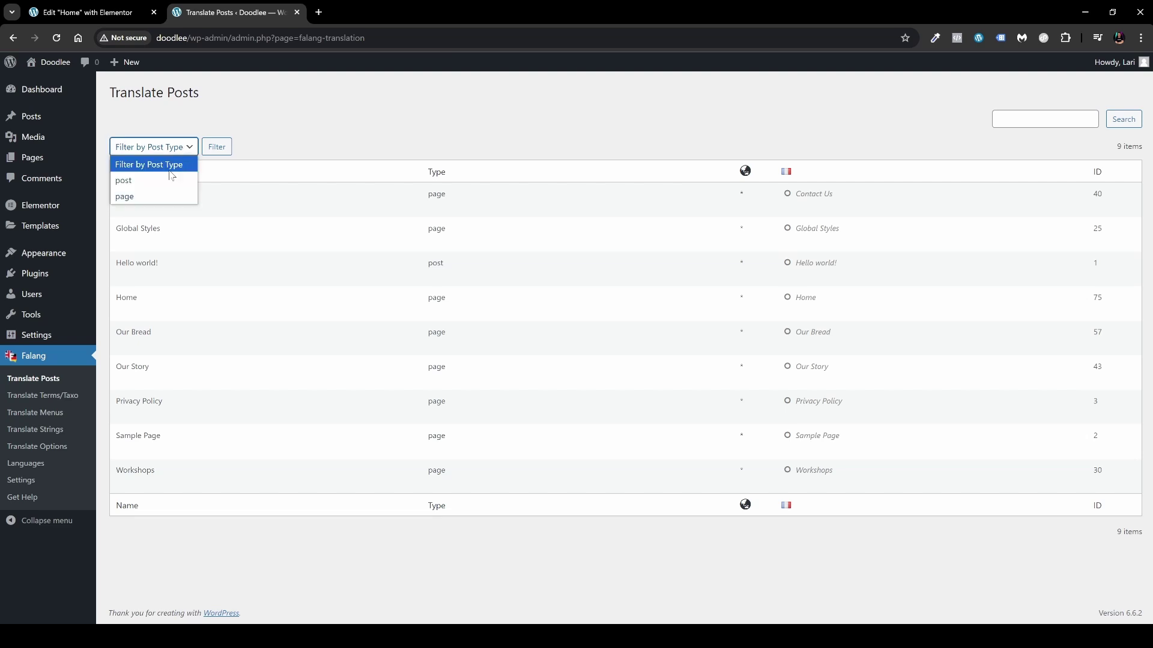
left_click(147, 197)
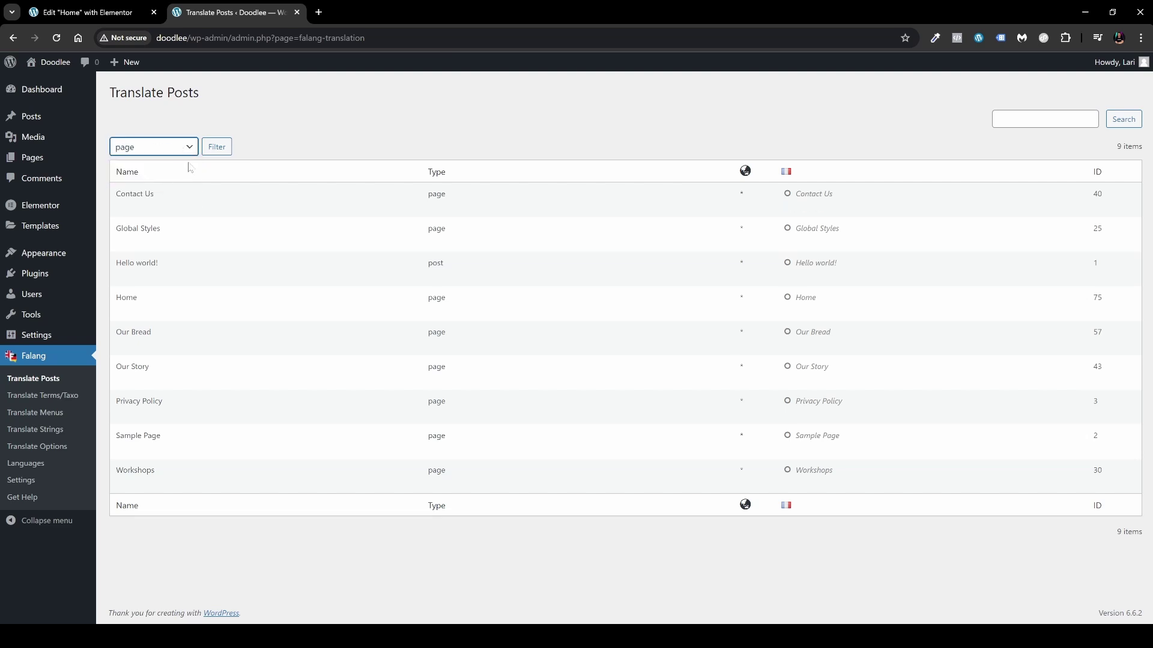
left_click(217, 148)
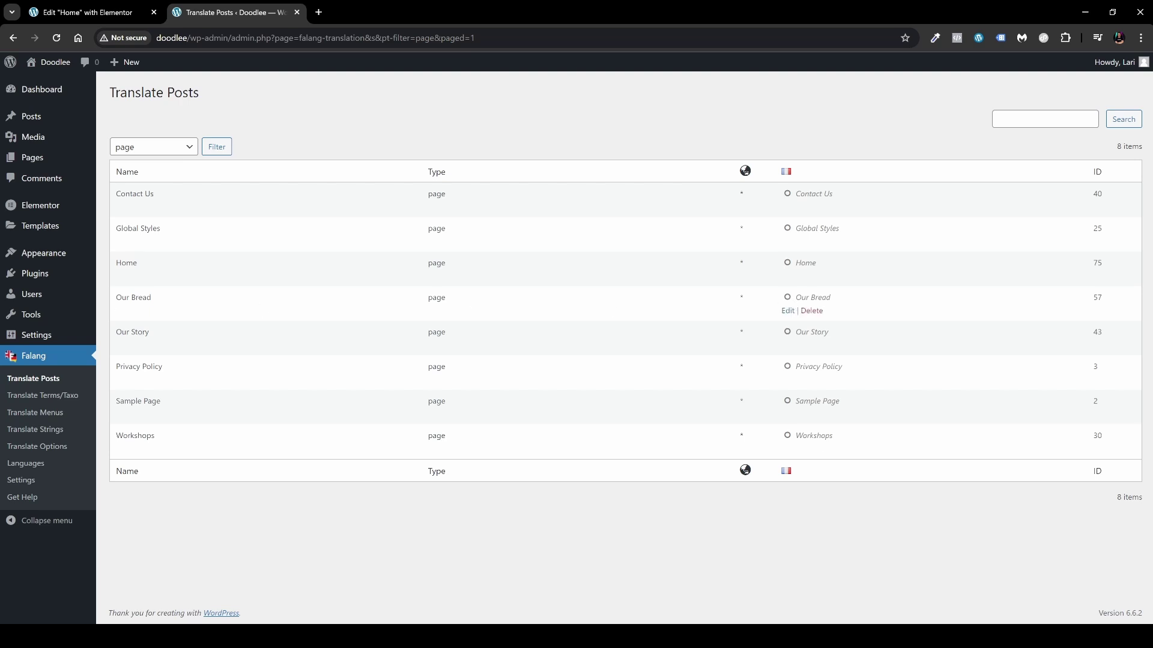
left_click(788, 311)
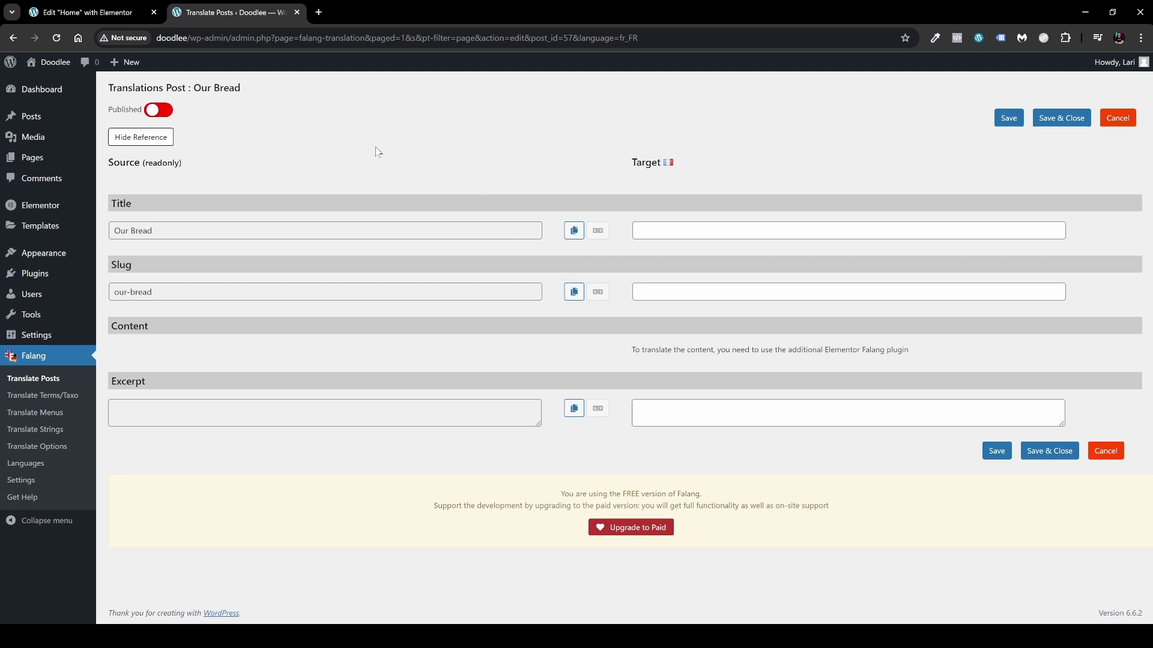
Open Pages in a new tab and view the live English Our Bread page.
middle_click(94, 142)
left_click(383, 10)
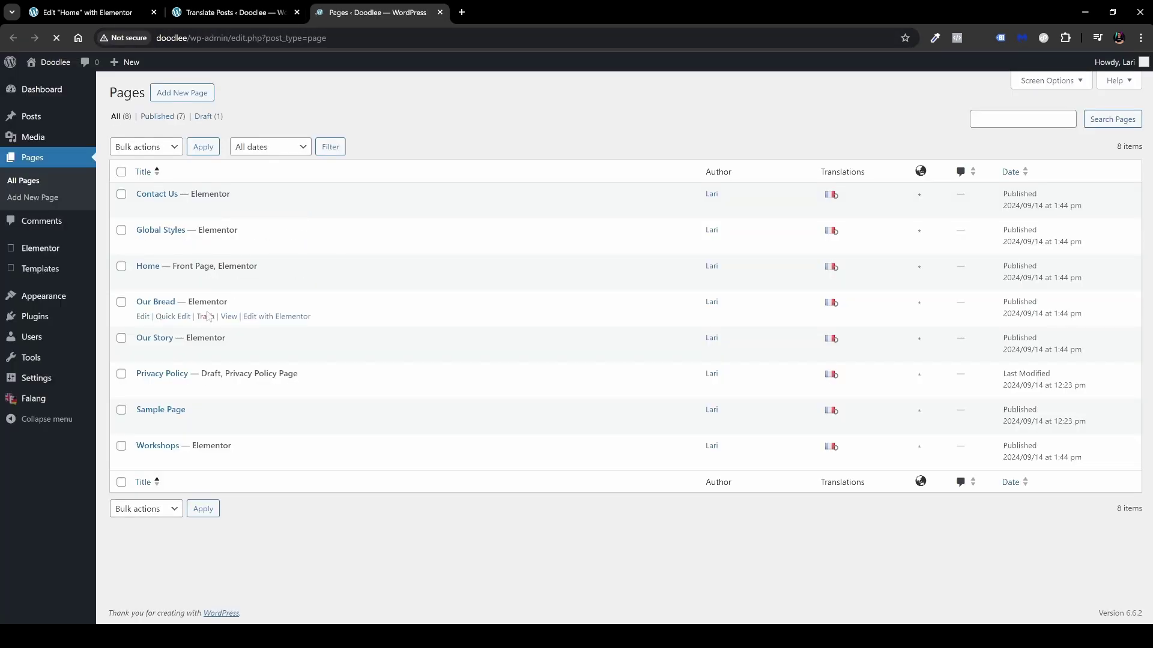
left_click(228, 316)
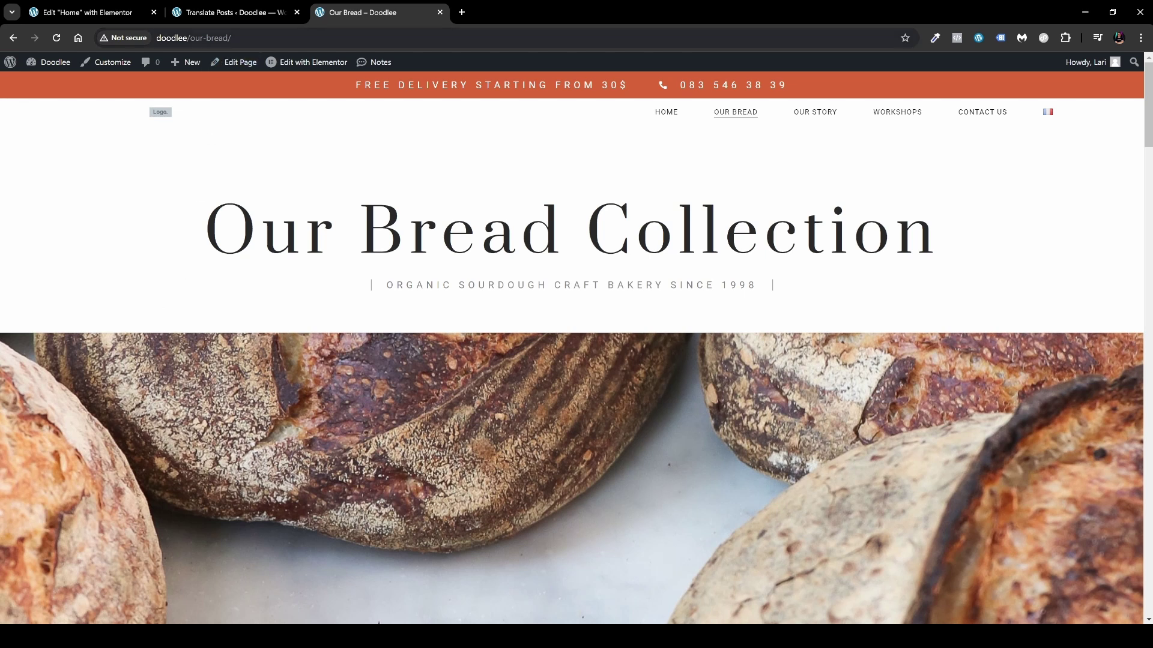
Title the Our Bread translation "Notre Pain", mark it published, and save it.
left_click(219, 16)
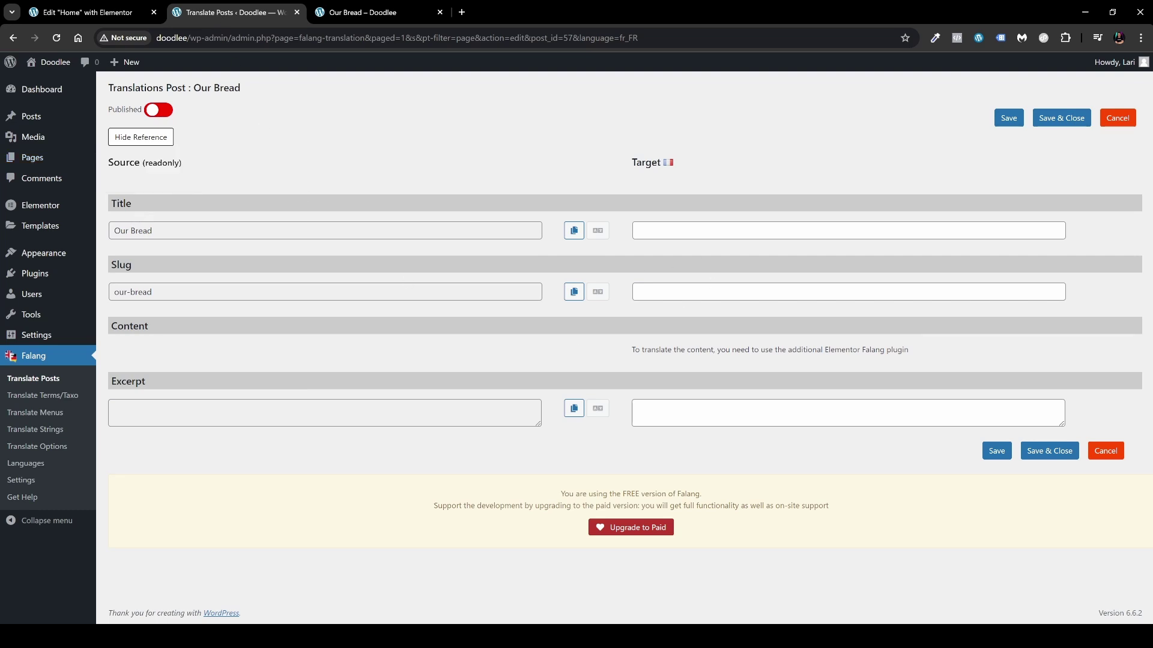
type("Notre Pain")
left_click(159, 110)
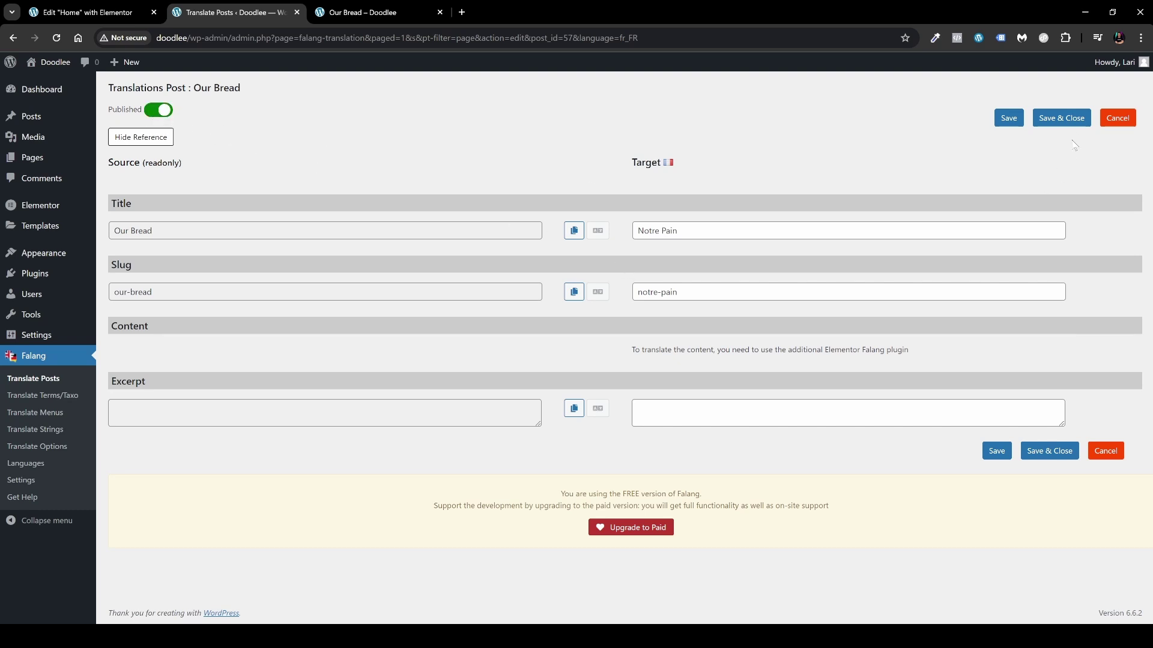
left_click(1013, 123)
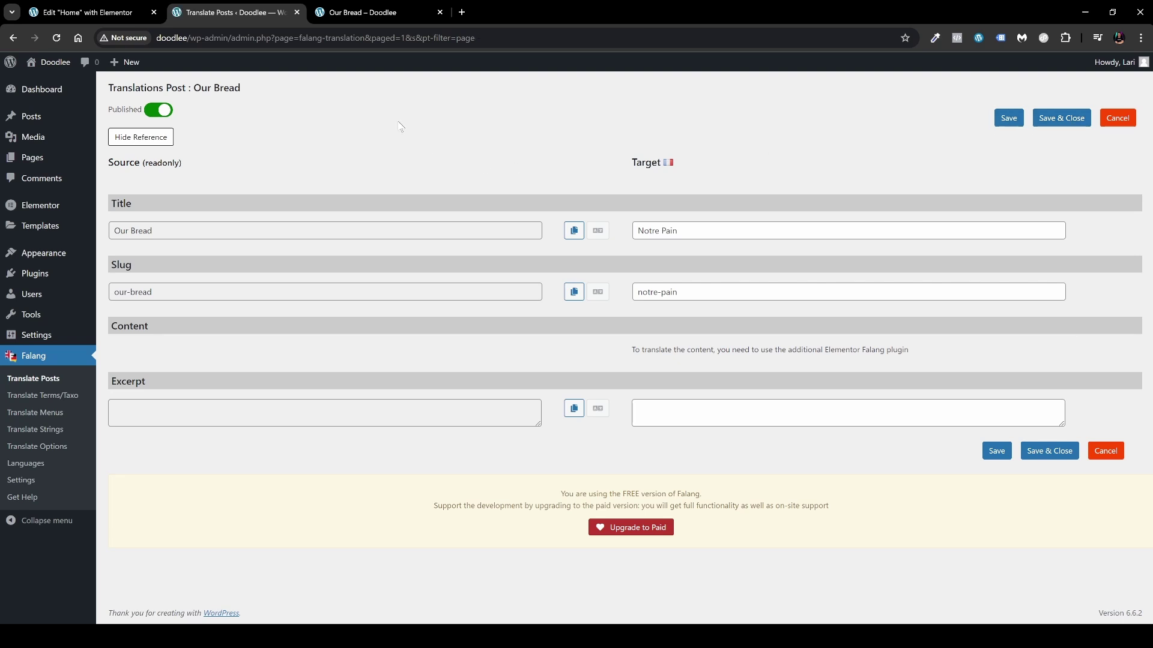
left_click(369, 22)
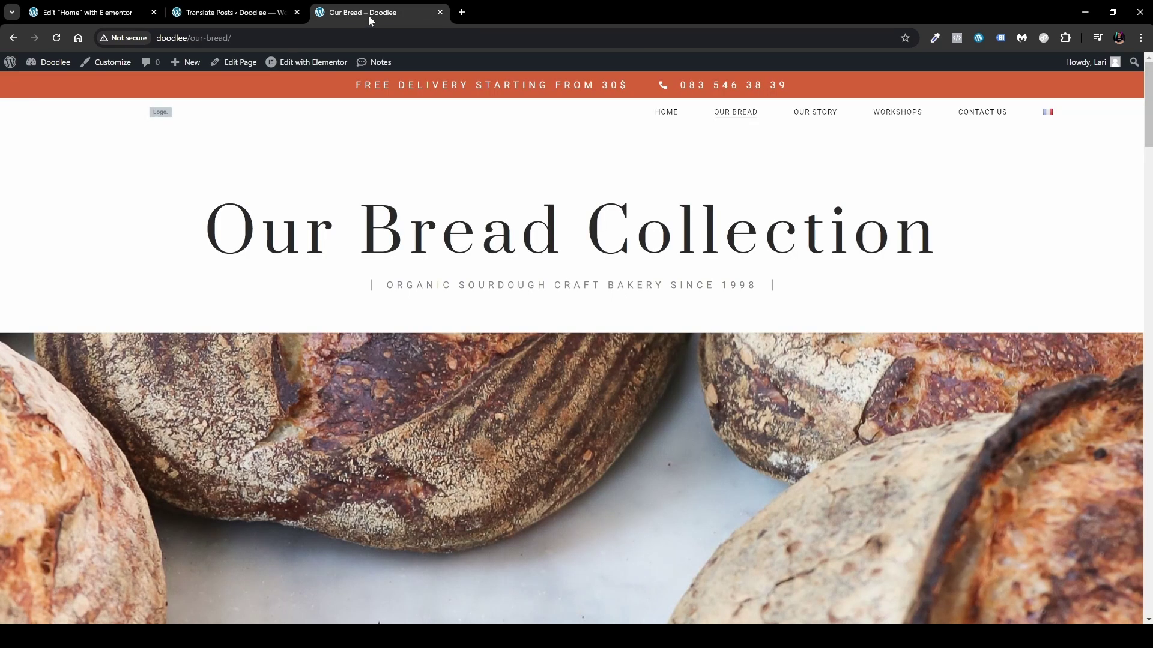
Switch the live Our Bread page to French, find /fr/notre-pain/ gives a 404, and close that tab.
left_click(56, 38)
left_click(1052, 118)
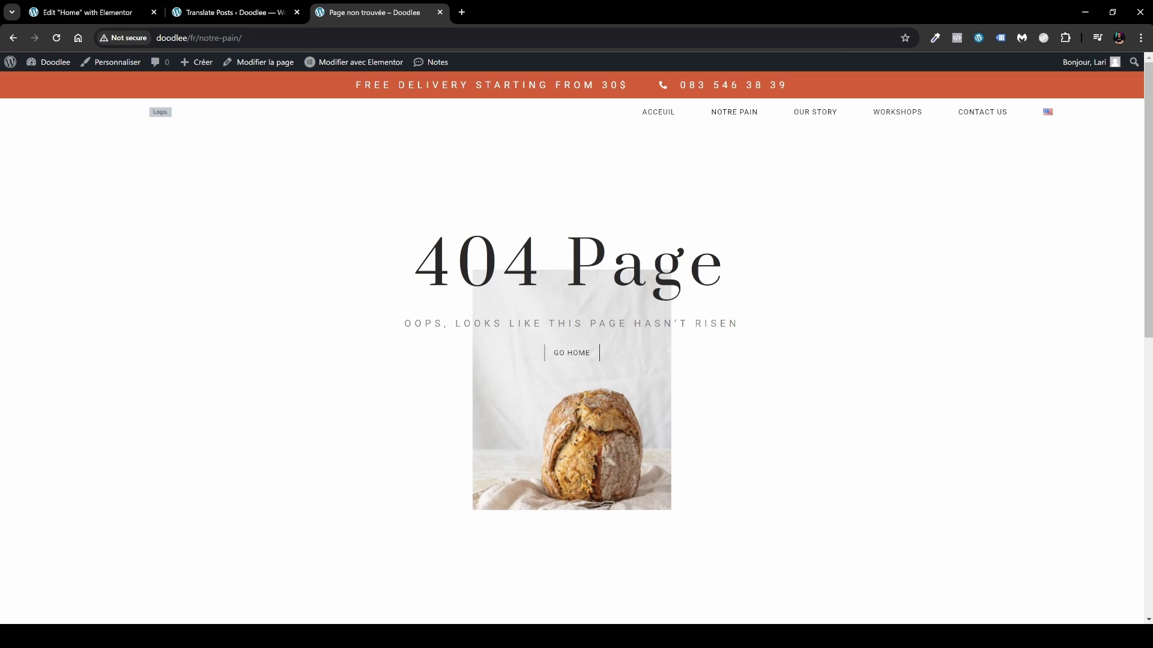
left_click_drag(190, 37, 240, 38)
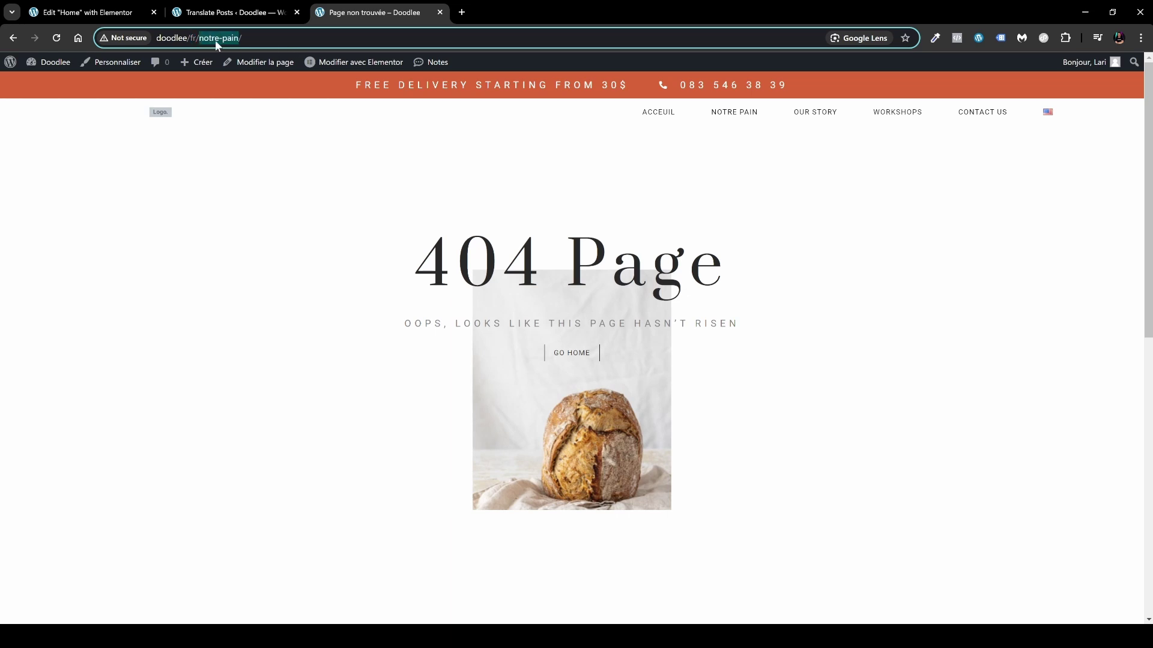
left_click(712, 488)
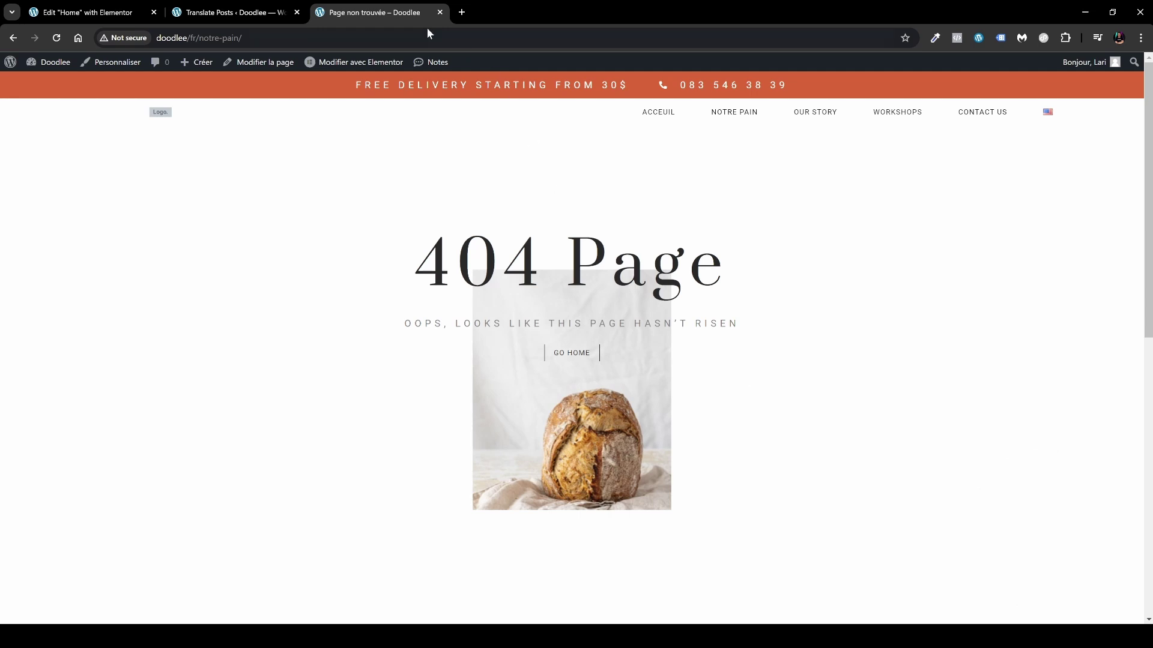
left_click(440, 12)
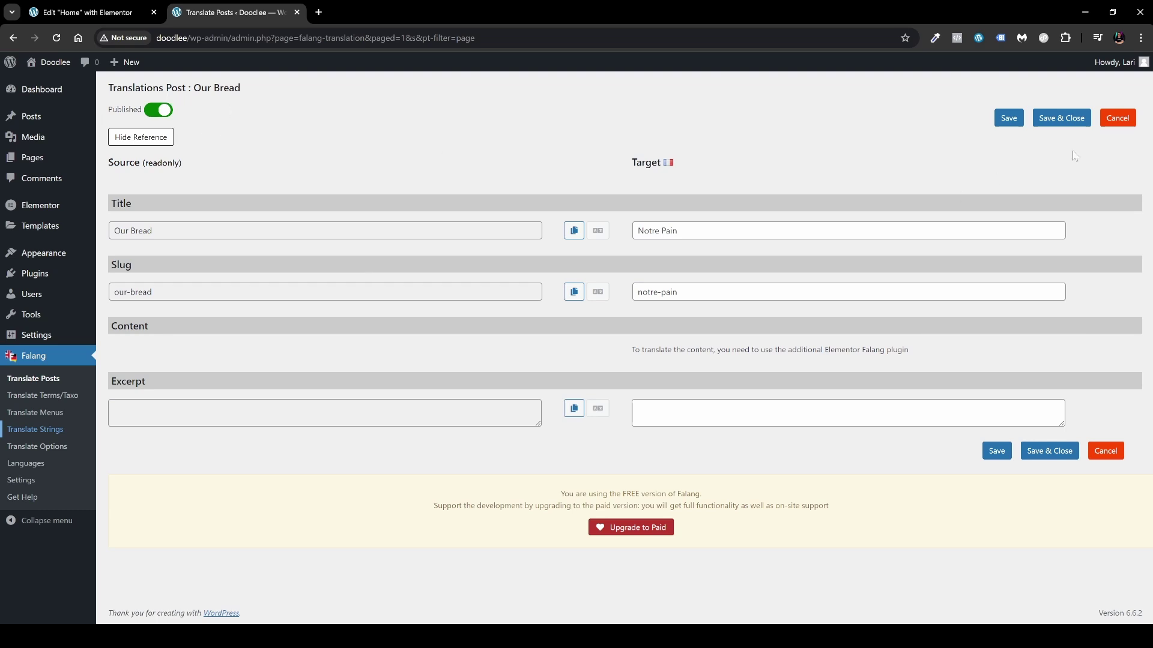
Save and close Our Bread, filter Translate Posts to post type post, and edit Hello world!
left_click(1067, 127)
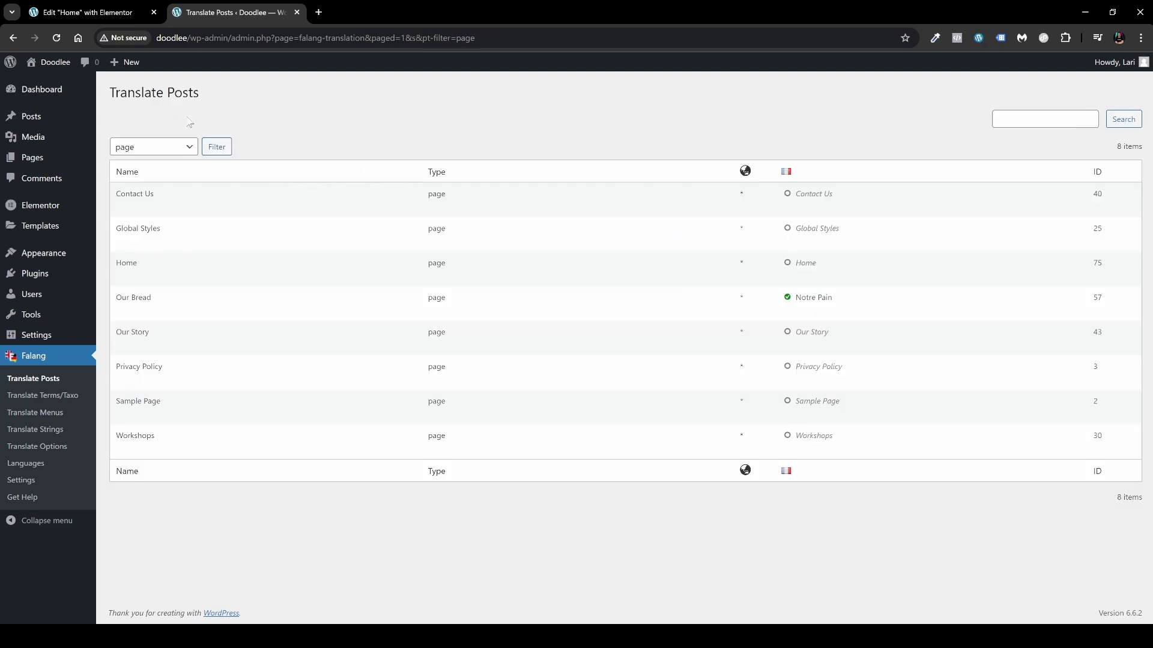
mouse_move(466, 191)
left_click(166, 153)
left_click(166, 154)
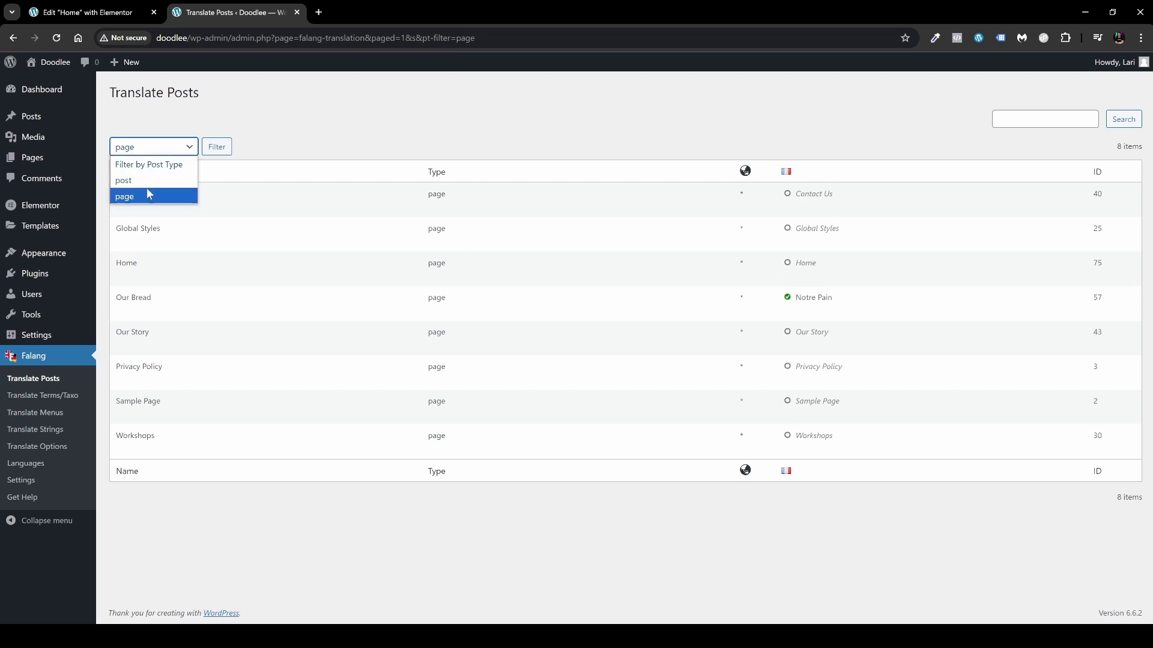
left_click(147, 180)
left_click(226, 153)
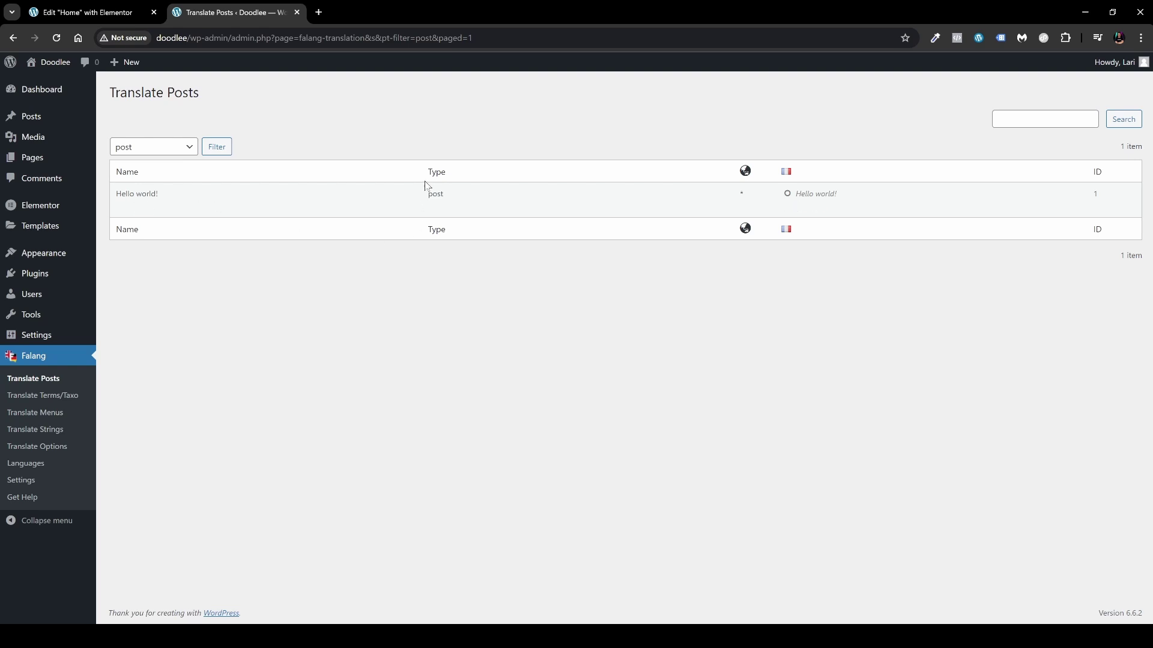
mouse_move(792, 197)
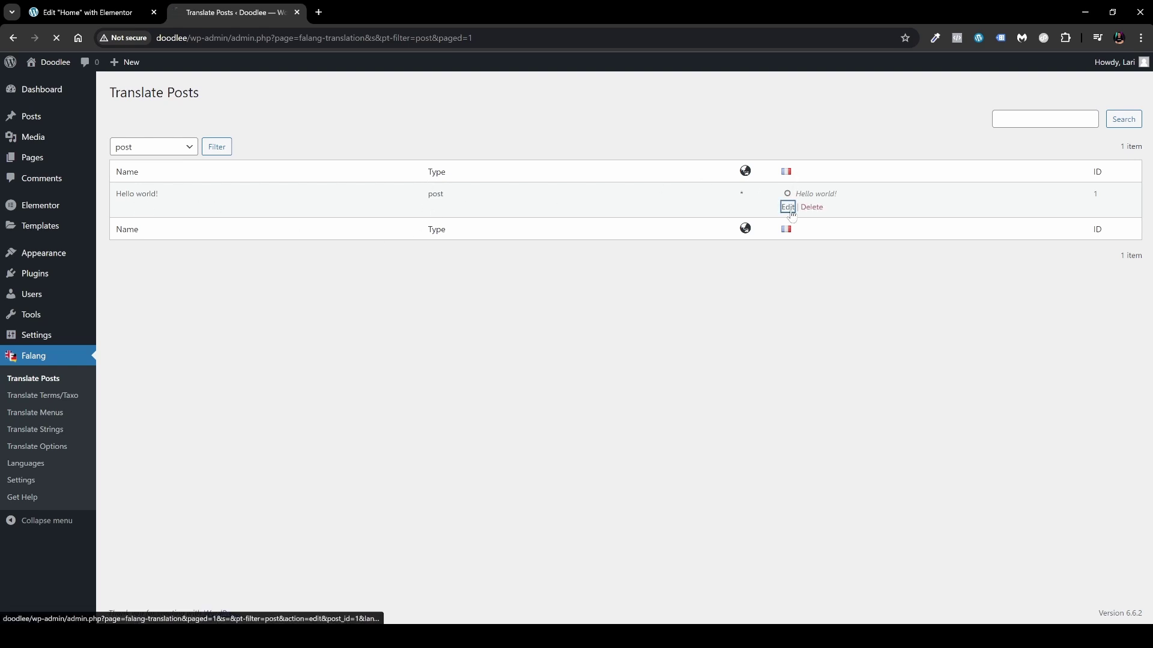
left_click(788, 207)
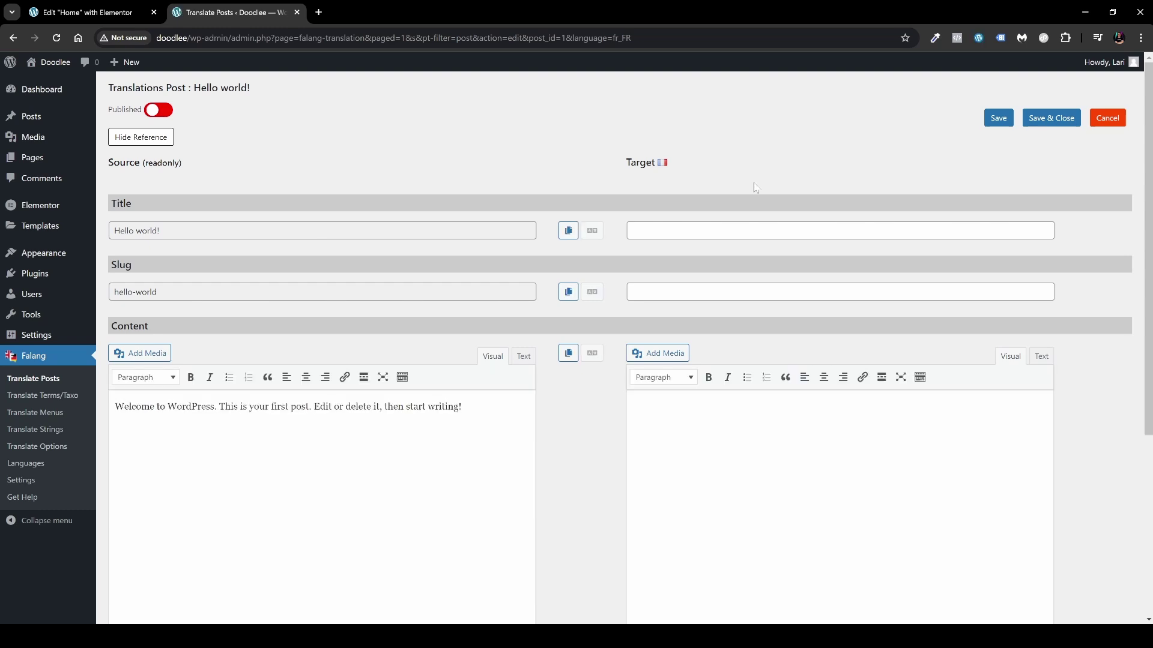
Look over the untranslated Hello world! form, then go to Falang Translate Strings.
scroll(756, 188, "down", 2)
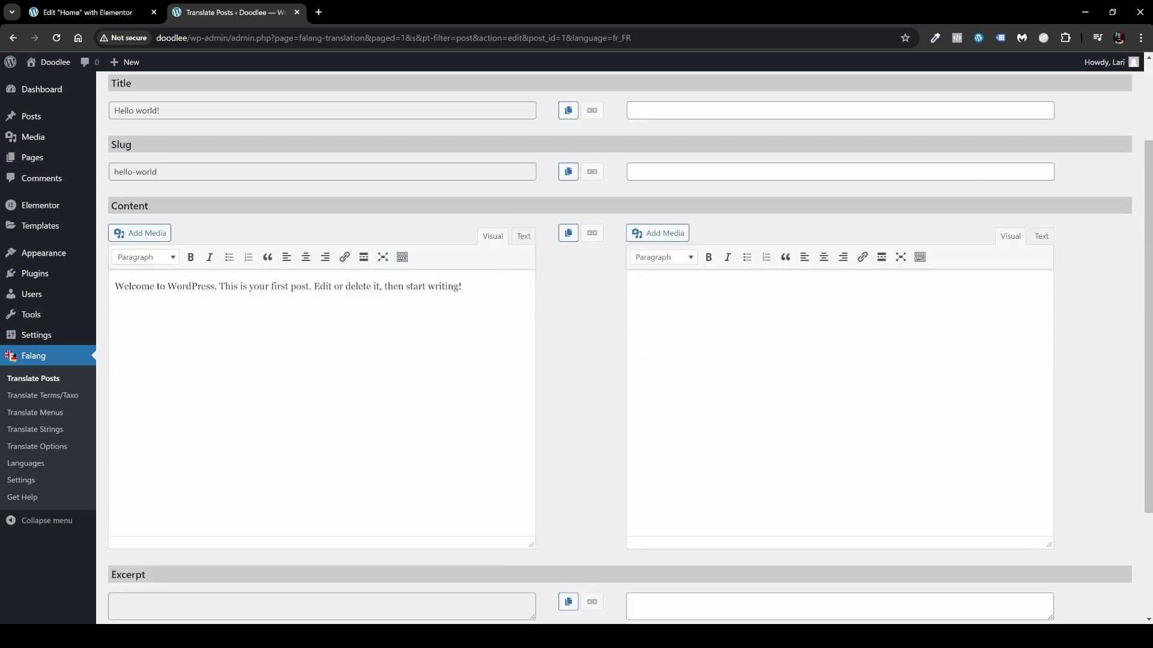
scroll(619, 348, "up", 1)
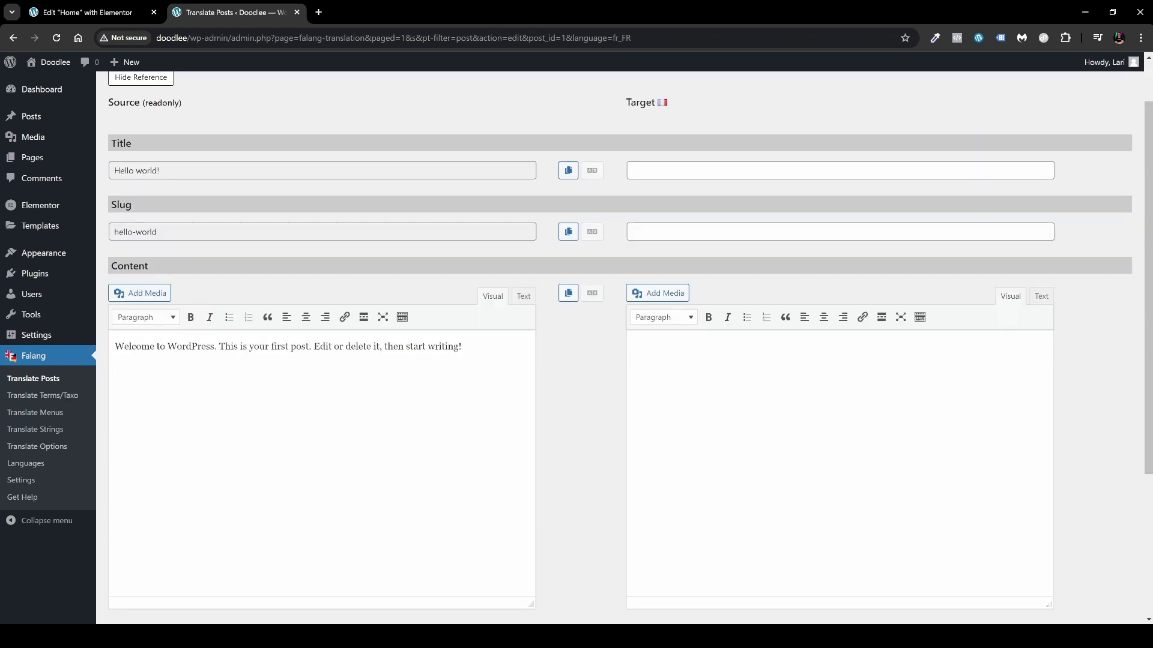
left_click(632, 342)
scroll(287, 200, "up", 1)
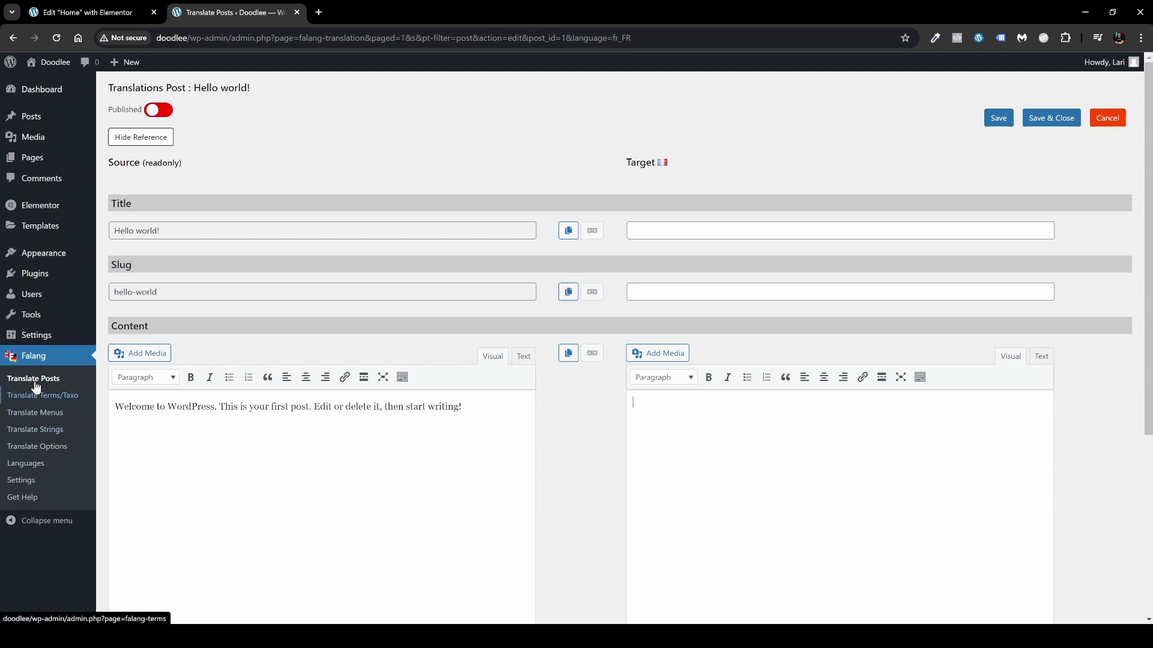
left_click(29, 430)
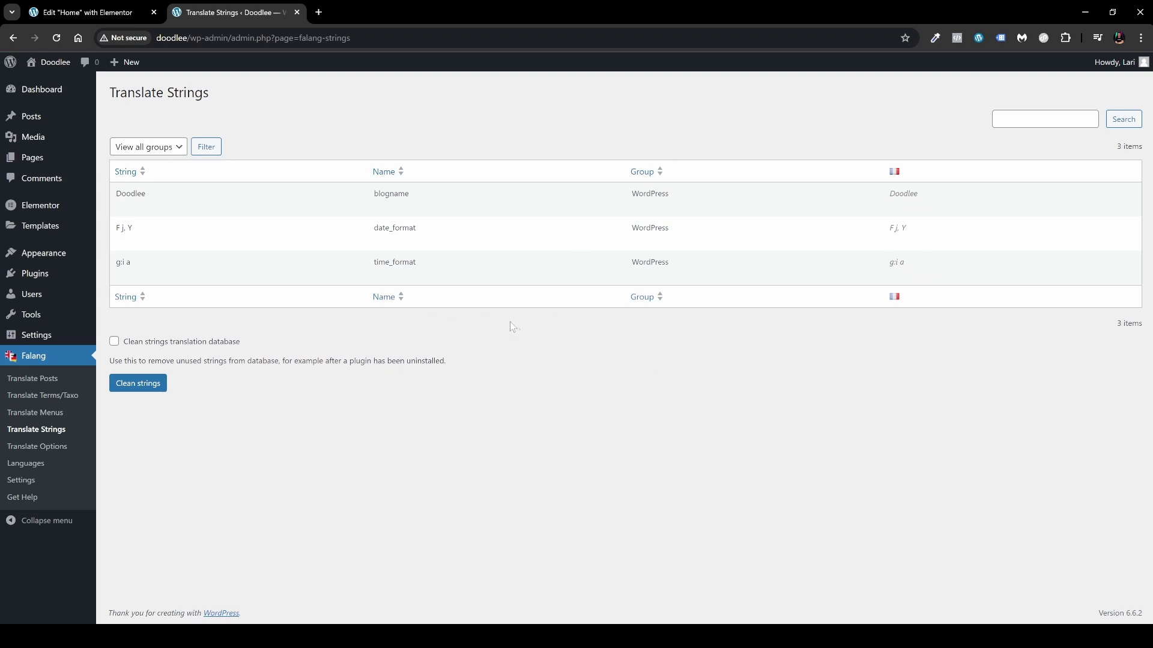
Check the 'View all groups' filter without changing it, then go to Falang Settings.
left_click(161, 151)
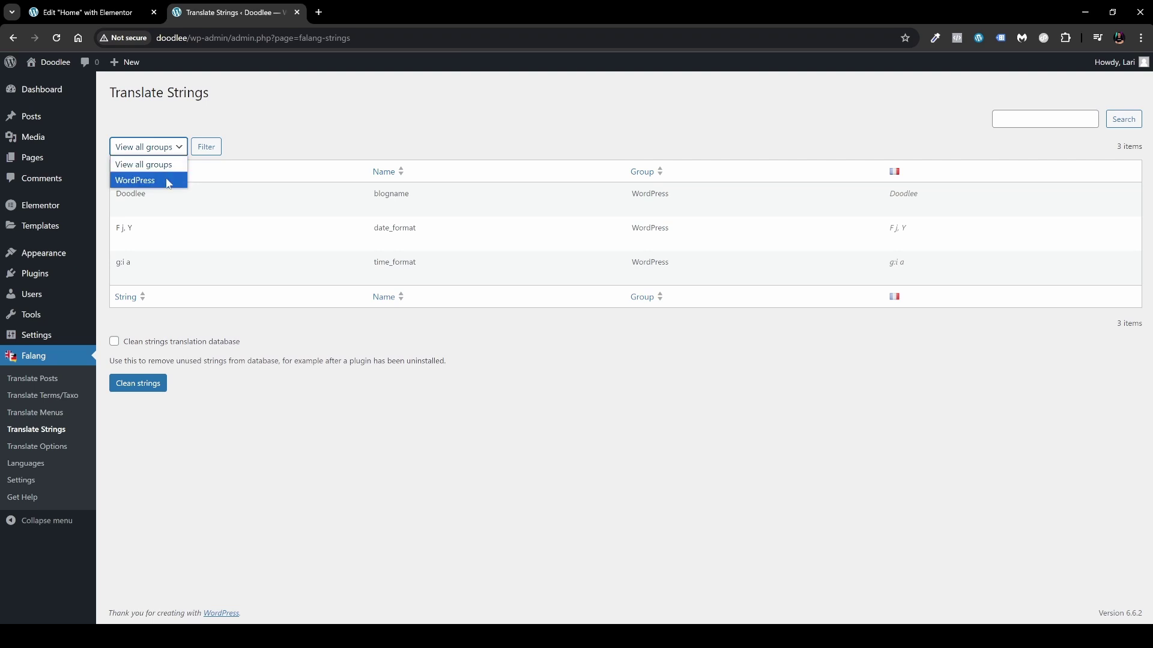
left_click(270, 154)
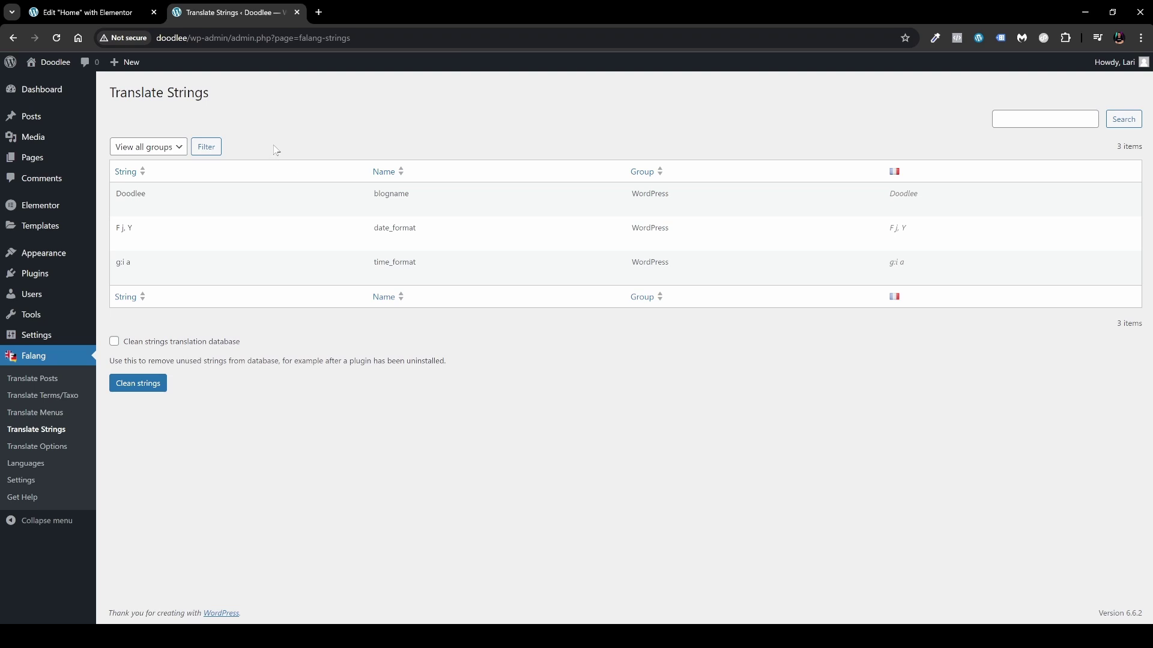
left_click(21, 480)
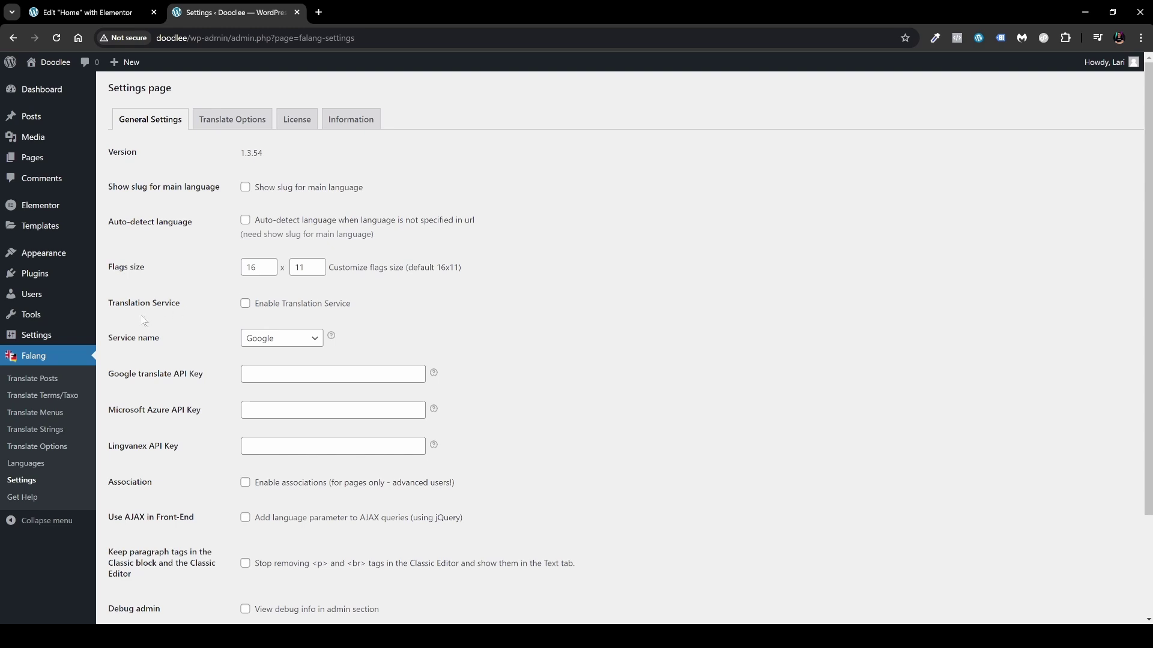
Enable Falang's translation service and keep Google as the service name.
left_click(246, 309)
left_click(305, 341)
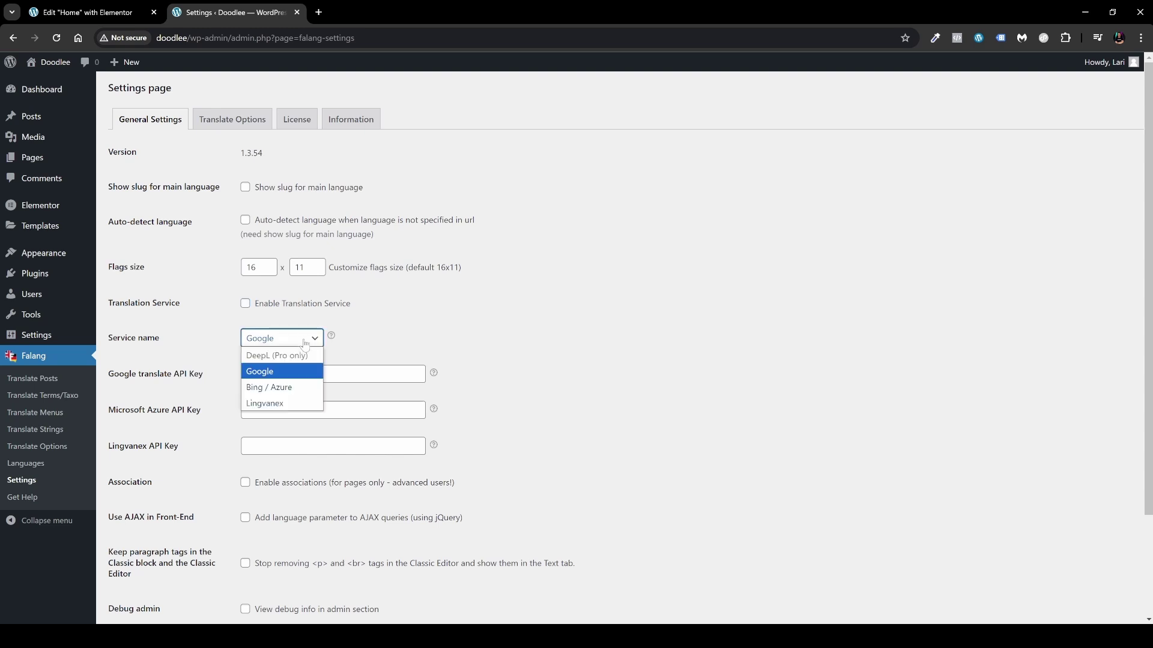
left_click(369, 364)
Review Translate Options: Posts, Pages, Navigation Menu Items, Categories and Tags are checked.
scroll(312, 324, "down", 2)
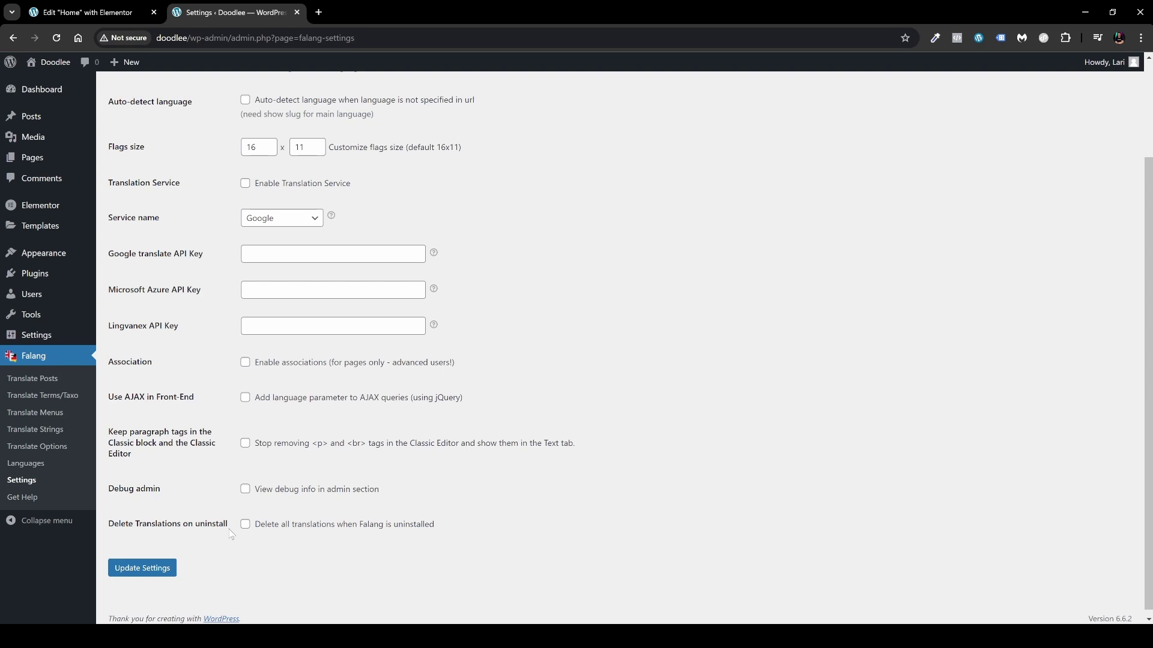
scroll(214, 489, "up", 2)
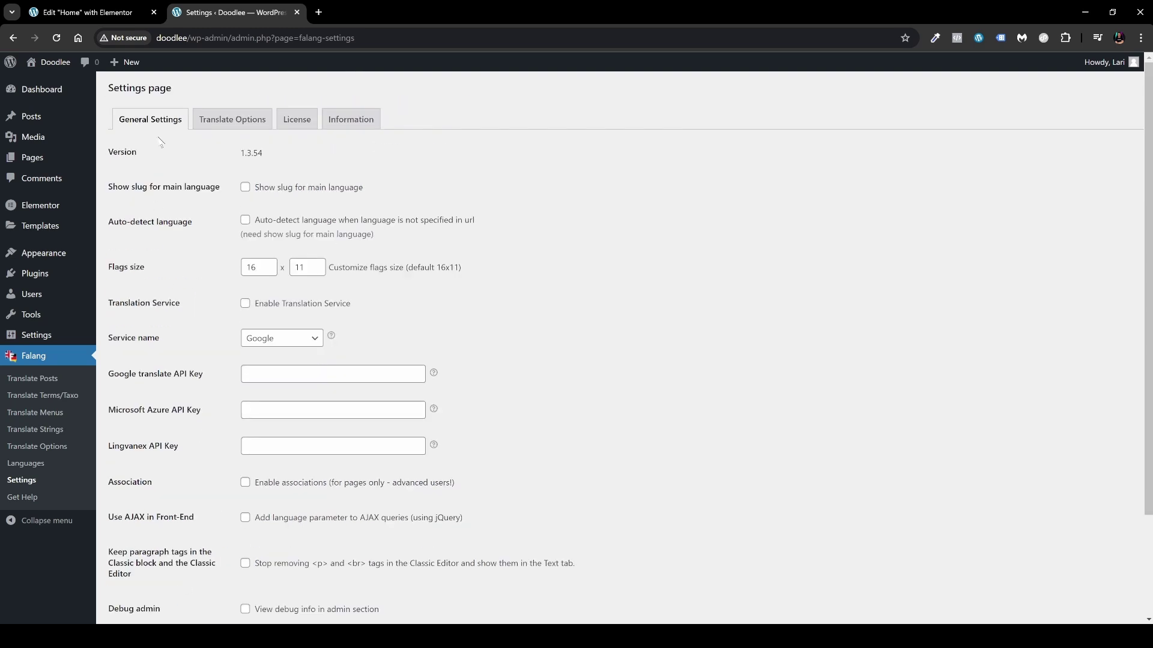
left_click(224, 132)
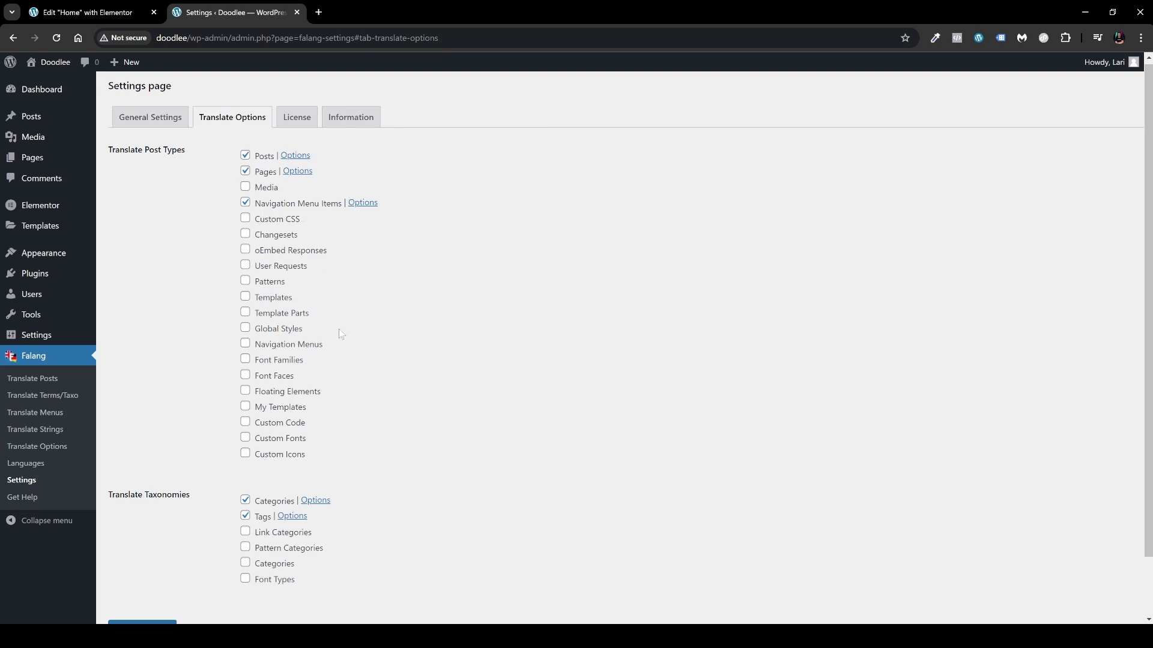
Check the empty License tab and the Information tab's faboba.com support note, then go to Plugins.
scroll(323, 269, "down", 1)
scroll(401, 340, "up", 1)
left_click(300, 124)
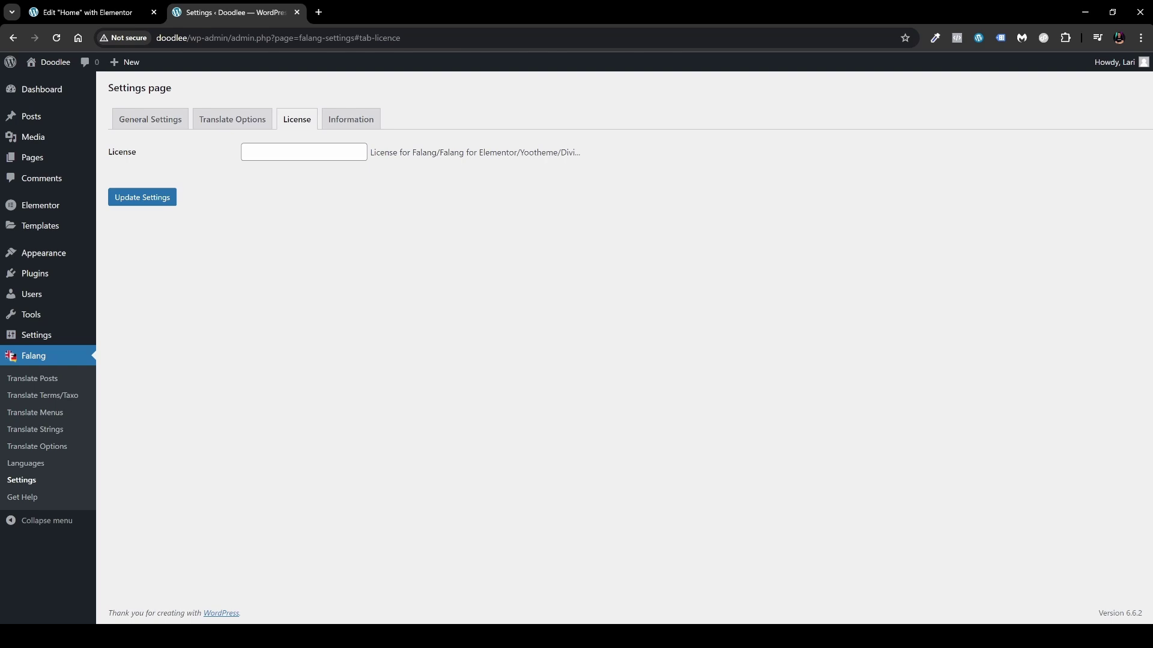
left_click(351, 119)
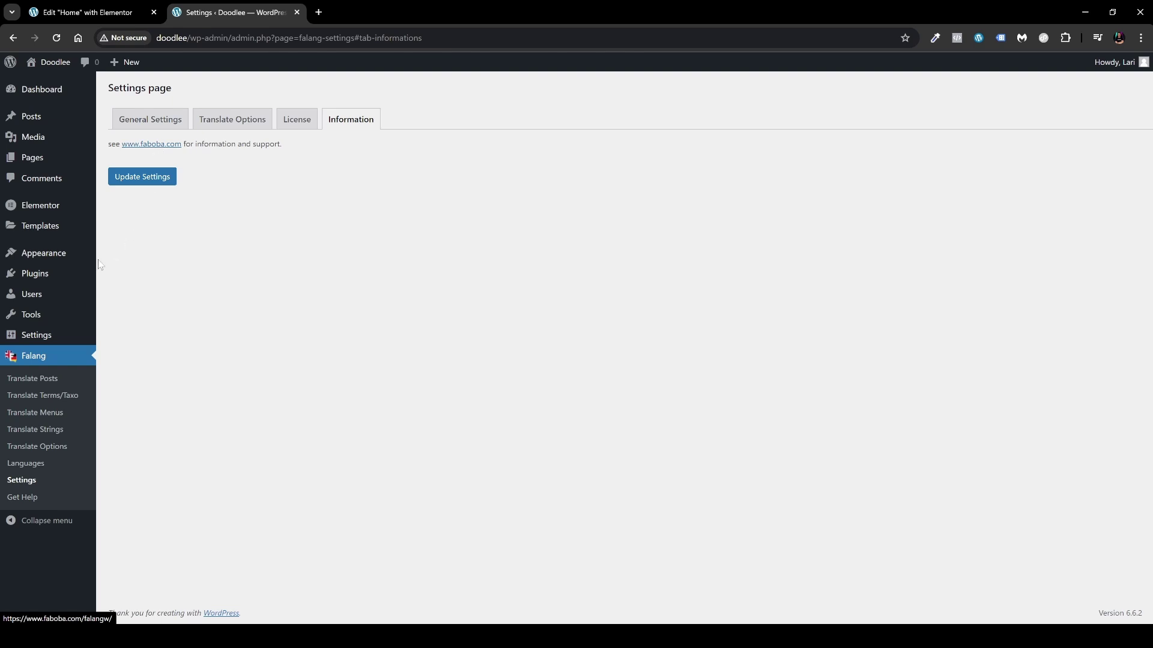
left_click(57, 275)
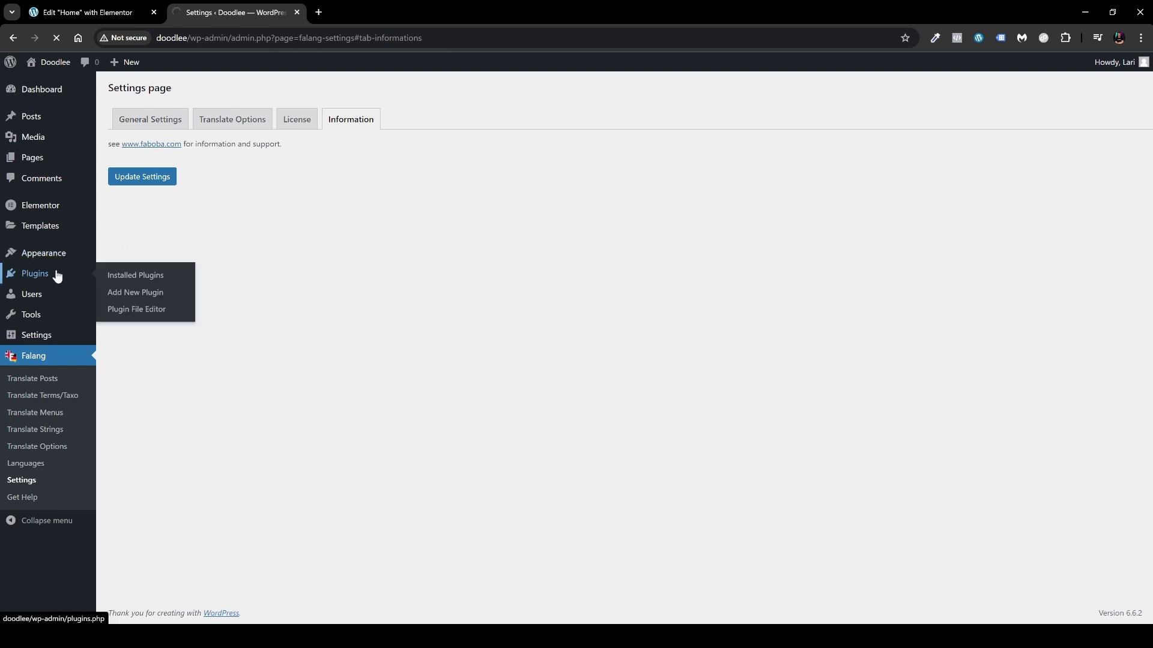
Activate the Falang for Elementor Pro plugin on the Installed Plugins page.
left_click(151, 340)
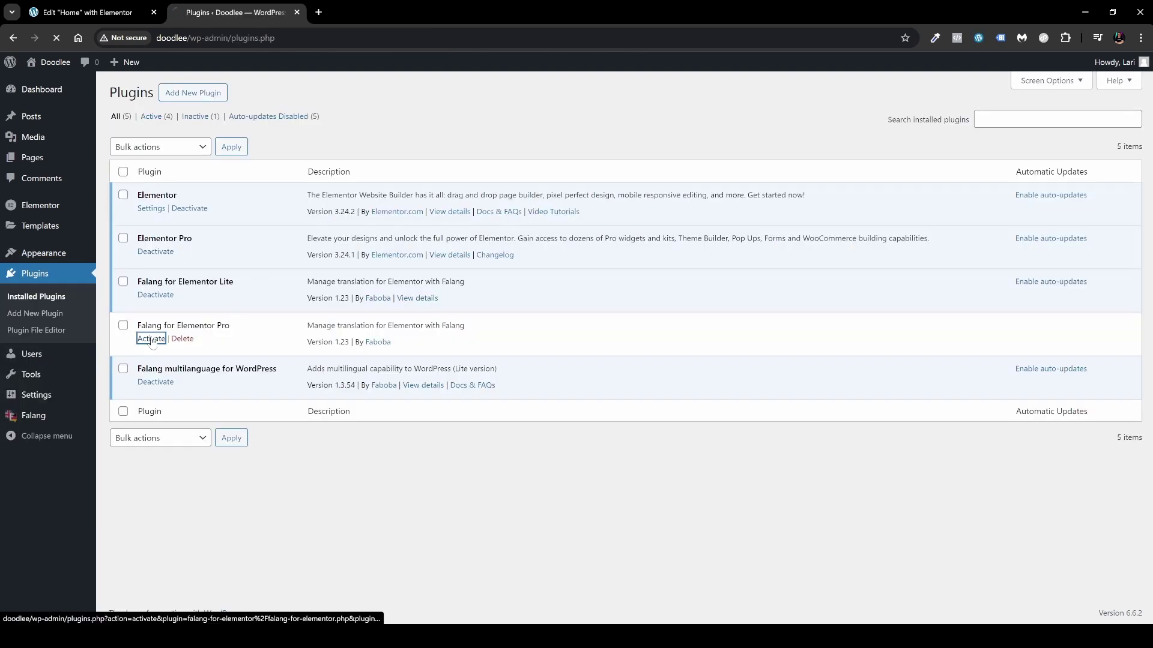